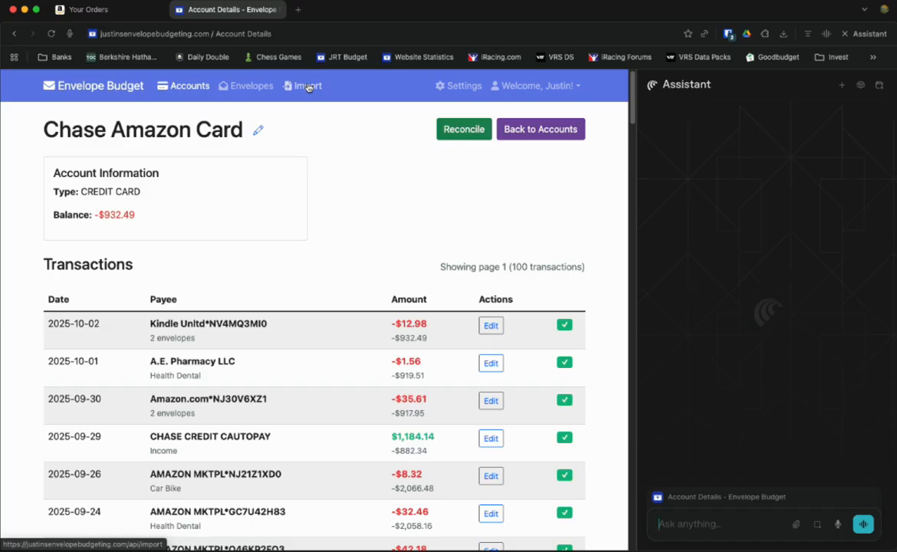
Step: Upload and parse Chase5809_Activity20251015.QFX for Chase Amazon Card, finding 7 transactions
click(306, 86)
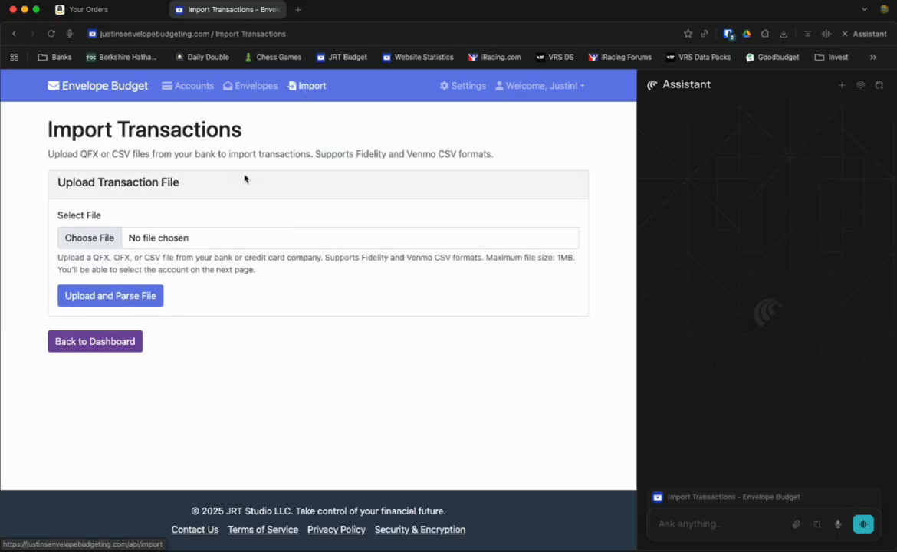
click(102, 239)
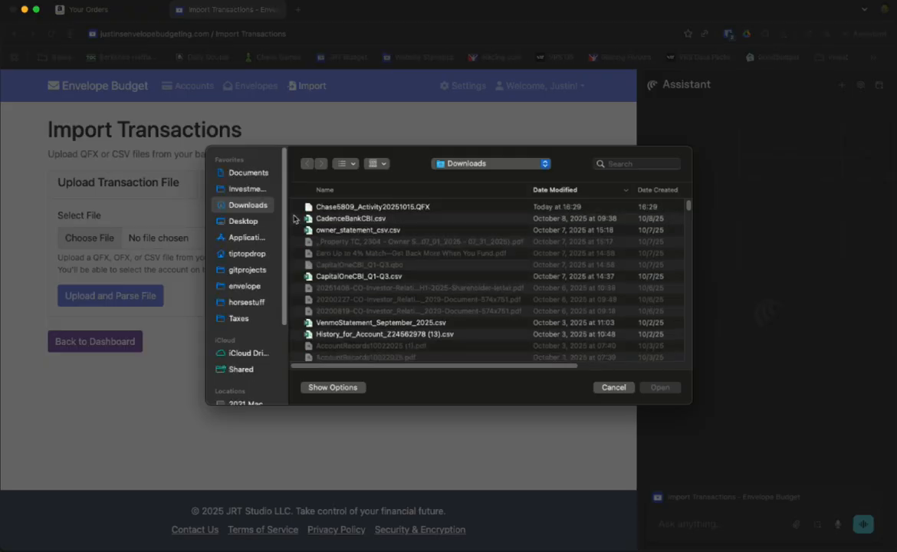
click(356, 207)
double_click(356, 207)
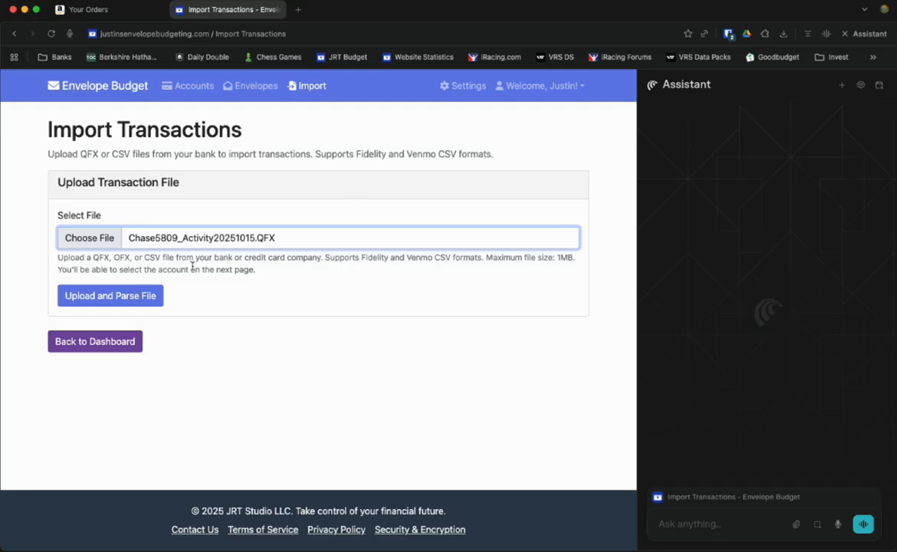
click(111, 301)
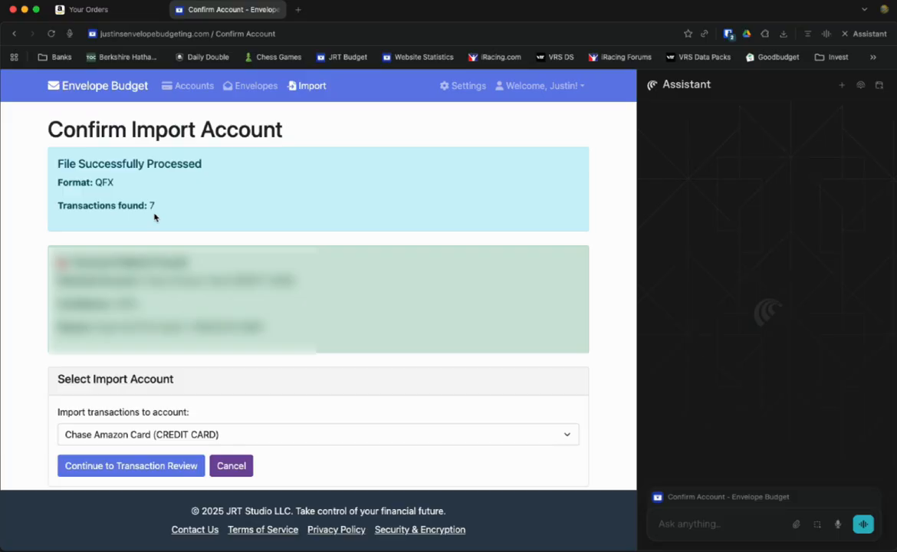
Step: Review the 7 found Chase transactions and import them all, with 0 skipped
click(158, 467)
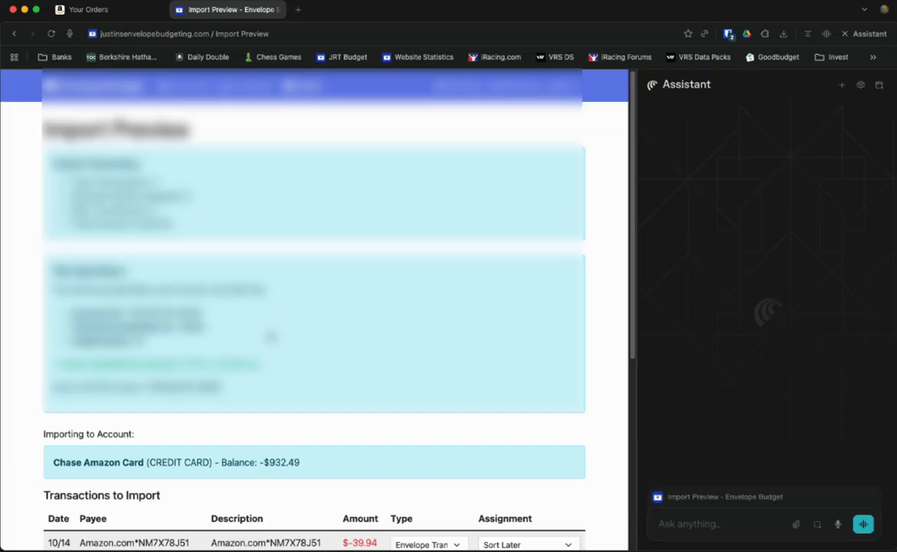
scroll(253, 315, down, 5)
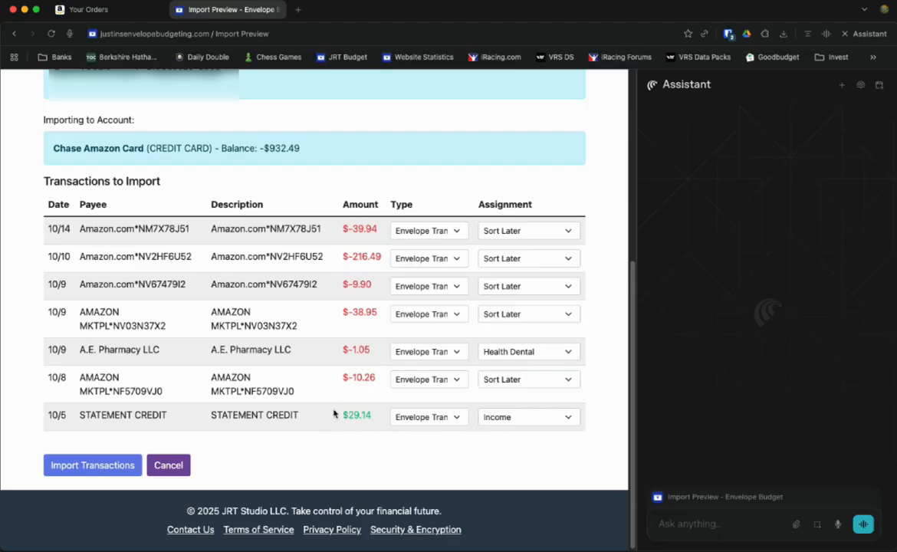
click(100, 473)
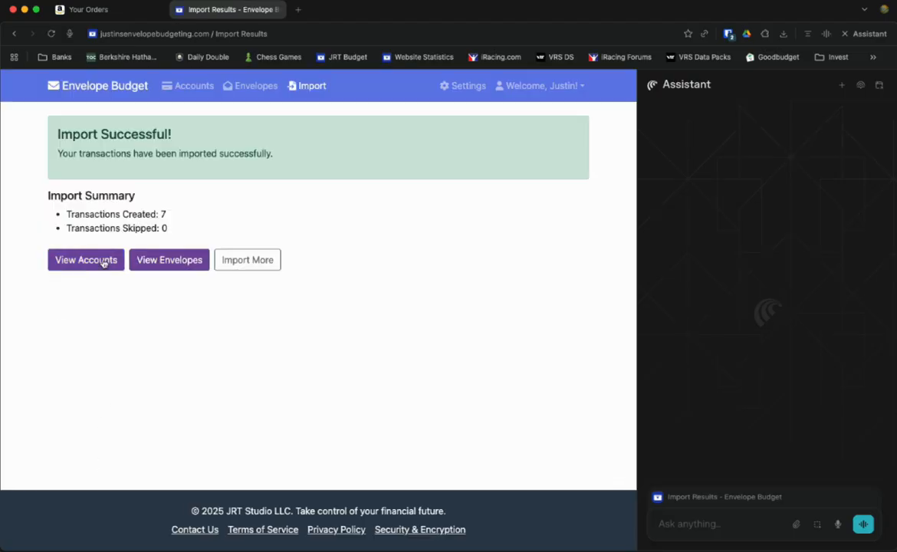
Step: Open the Sort Later envelope showing -$285.06 available and hide the assistant panel
click(148, 260)
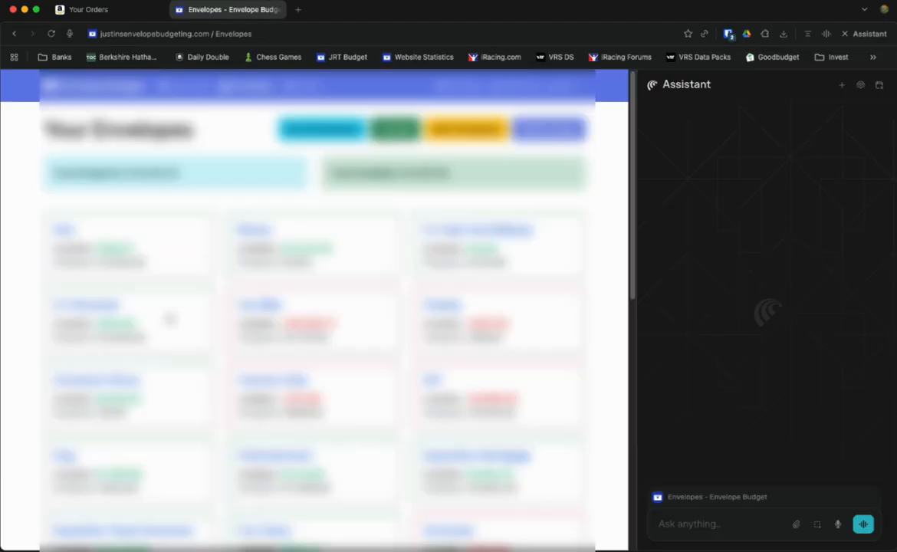
scroll(169, 318, down, 10)
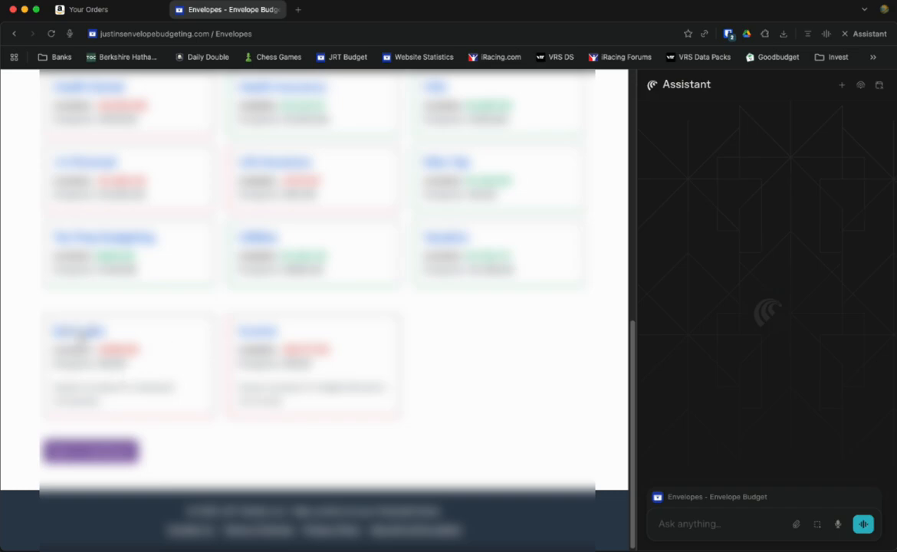
click(77, 332)
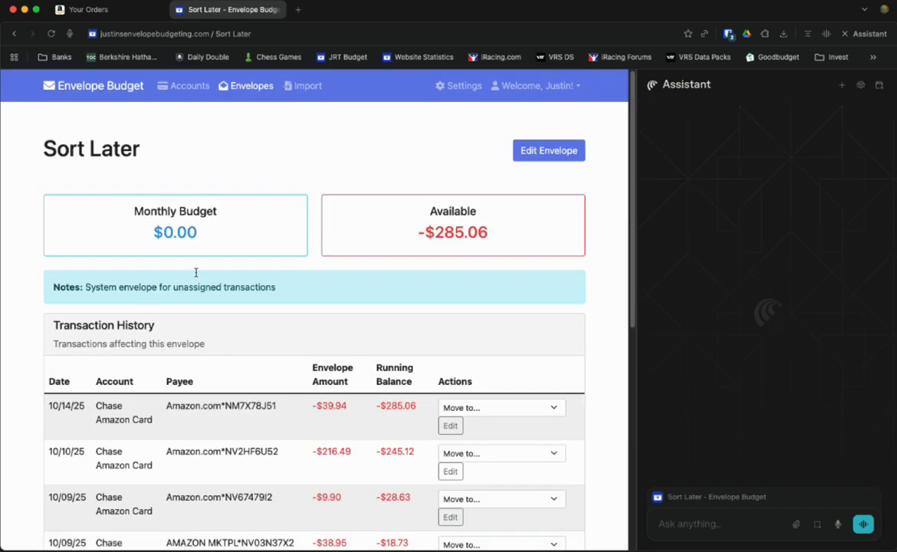
scroll(323, 272, down, 5)
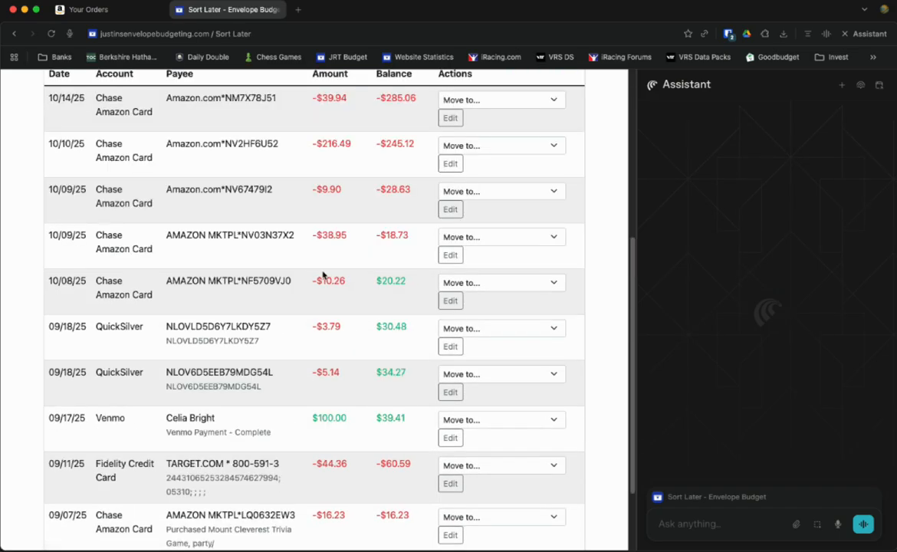
scroll(322, 278, up, 2)
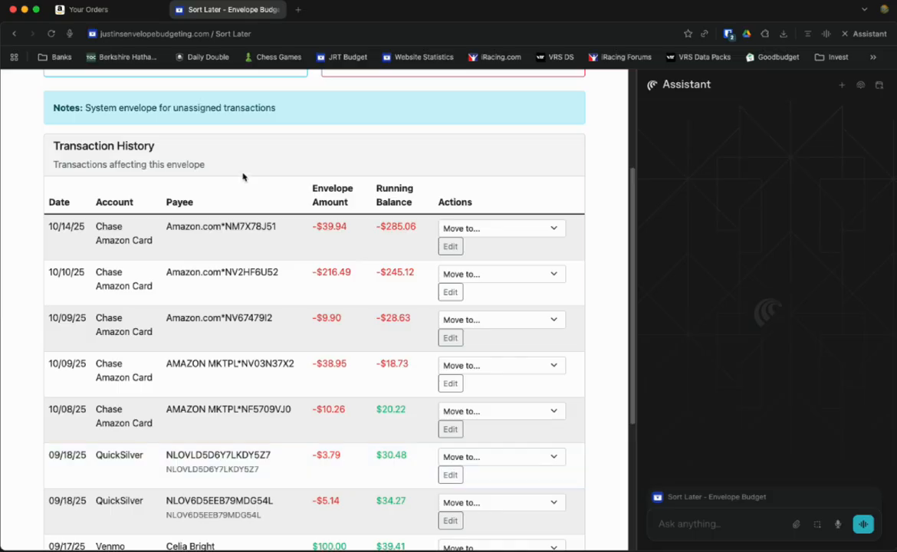
scroll(268, 289, up, 3)
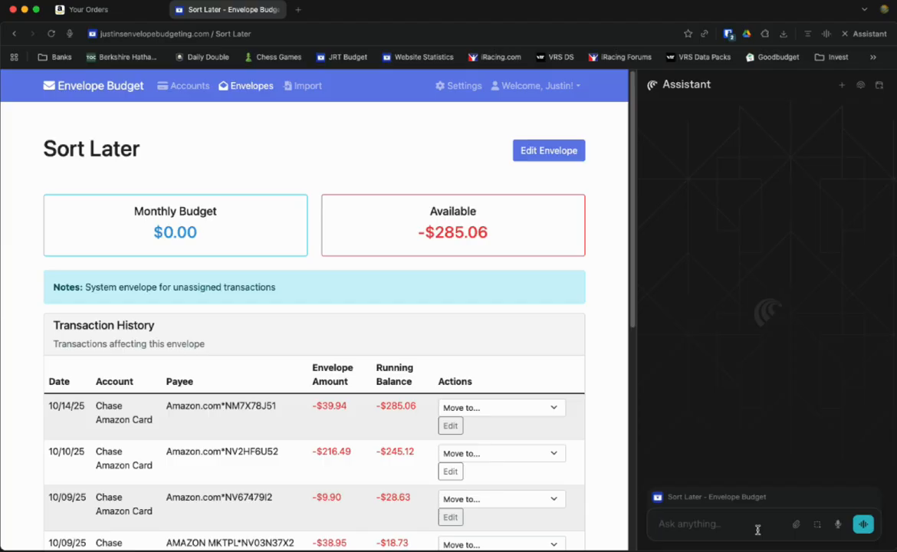
click(874, 35)
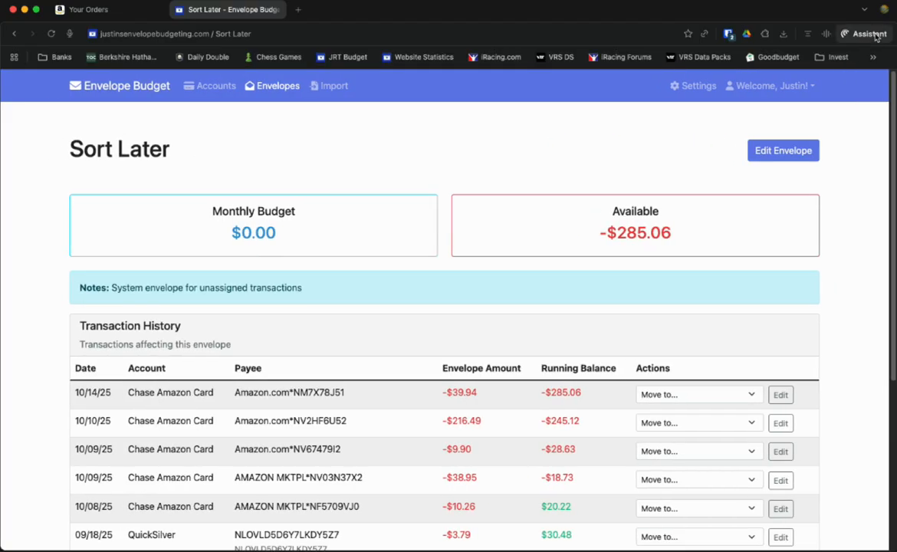
Step: Draft an assistant request to identify each Chase Amazon Card purchase and note it, citing the Your Orders tab
click(876, 36)
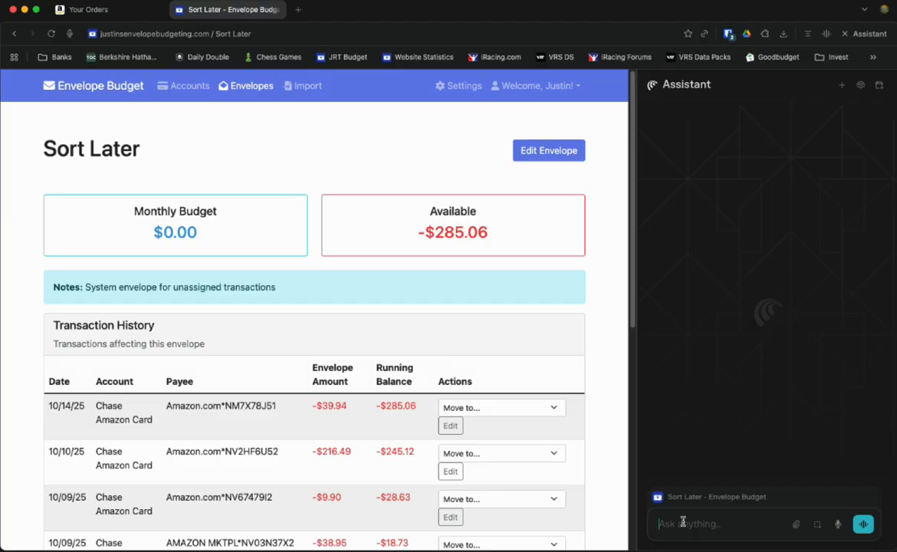
text(I'd like you)
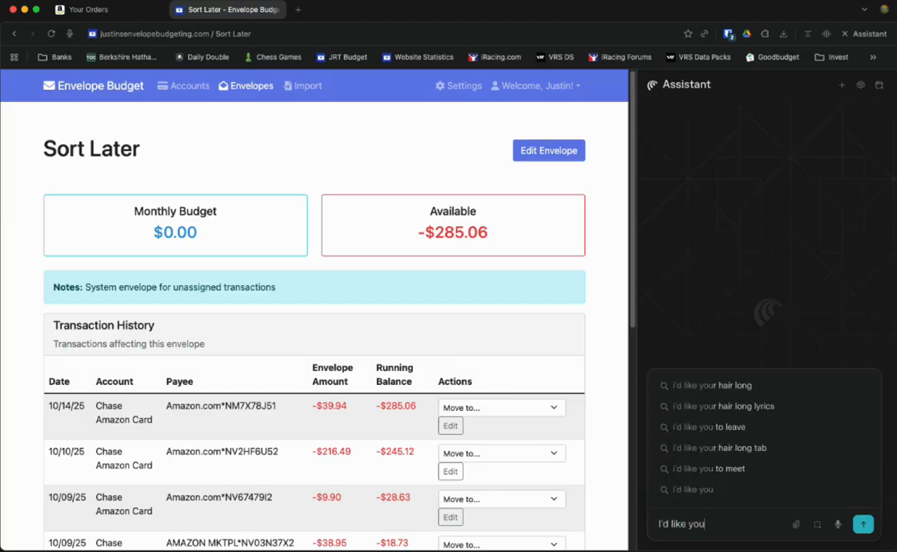
text( to fi)
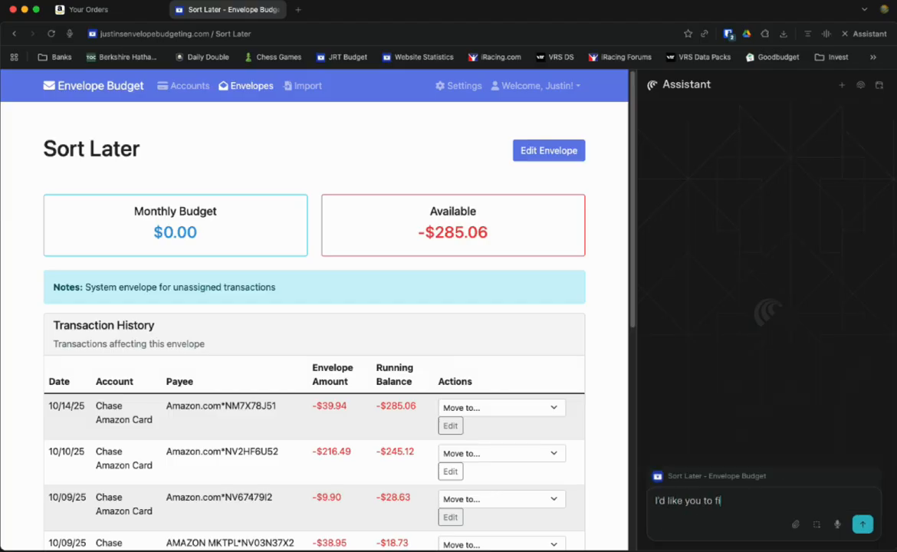
text(gure out what each Cha)
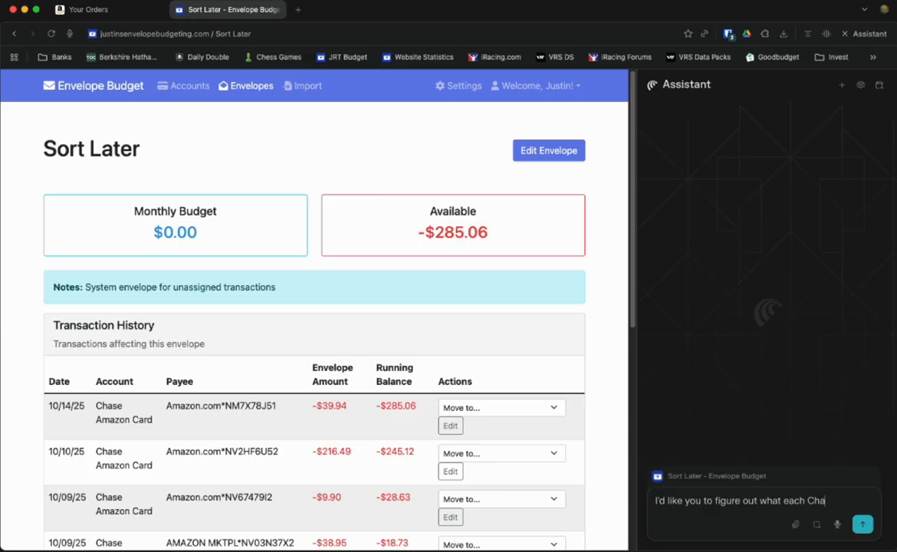
text(se Amazon )
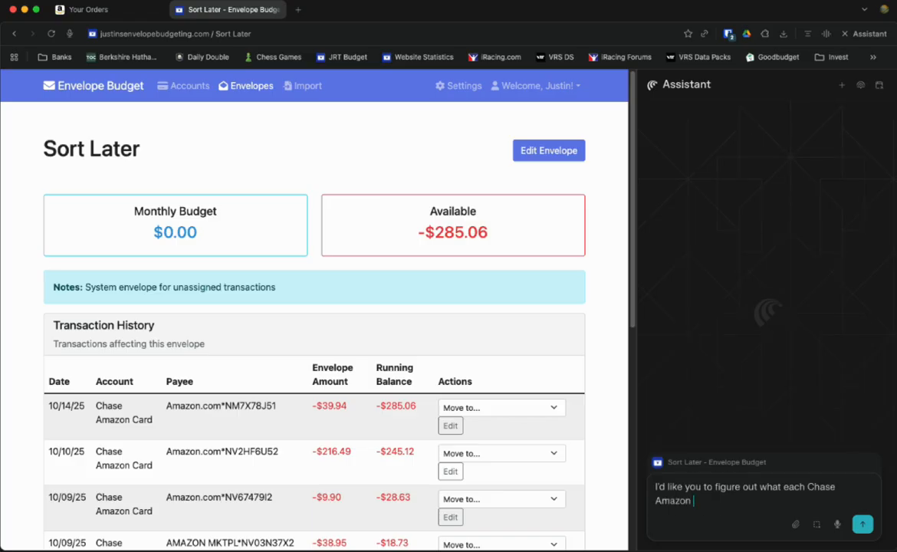
text(Card purchase was for,)
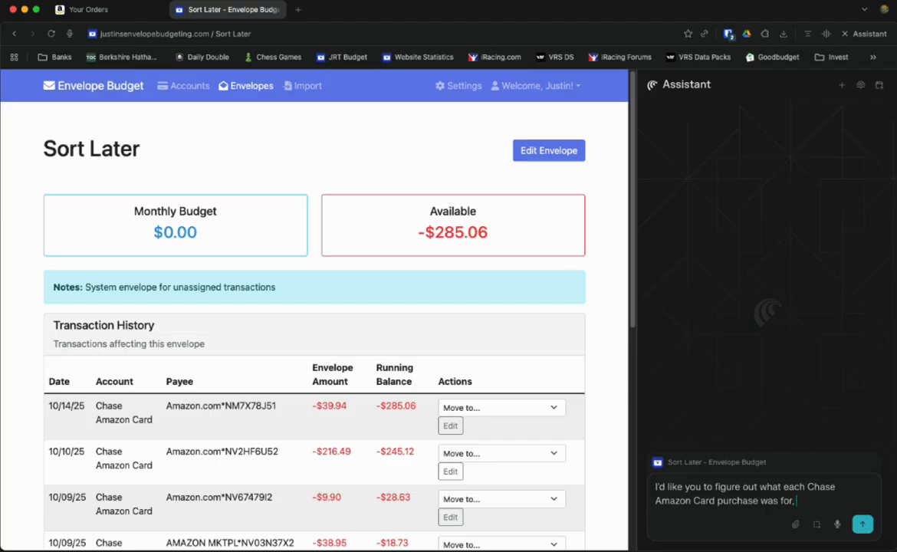
text( and then add it to the notes)
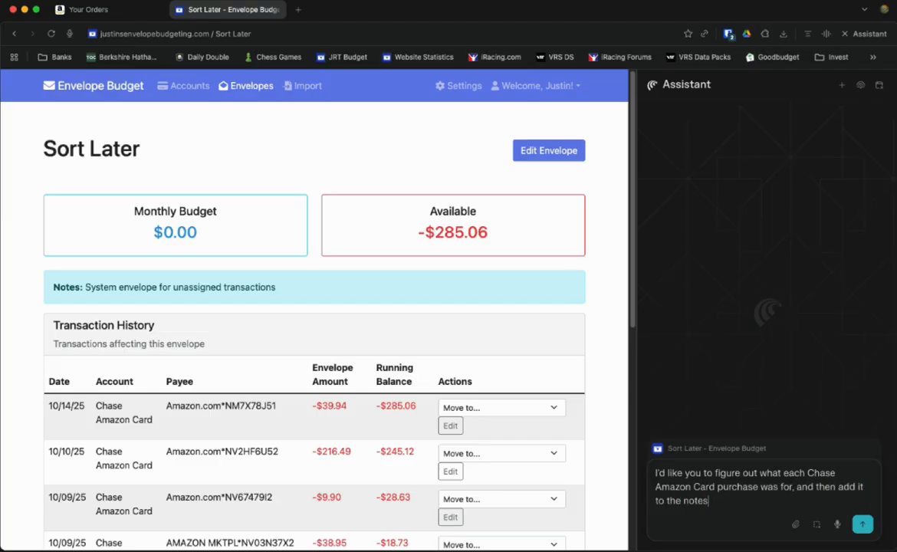
text( section for each of the)
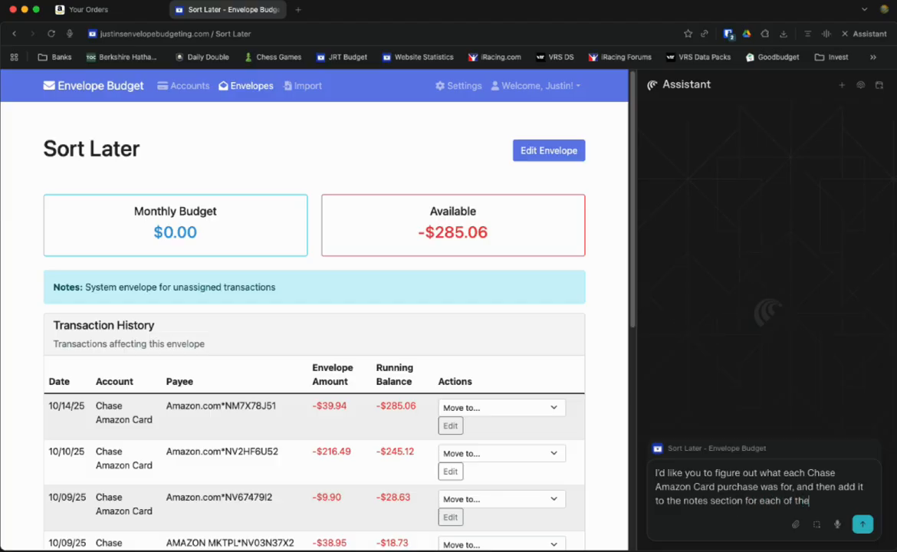
text(se. Amazon is already ope nin)
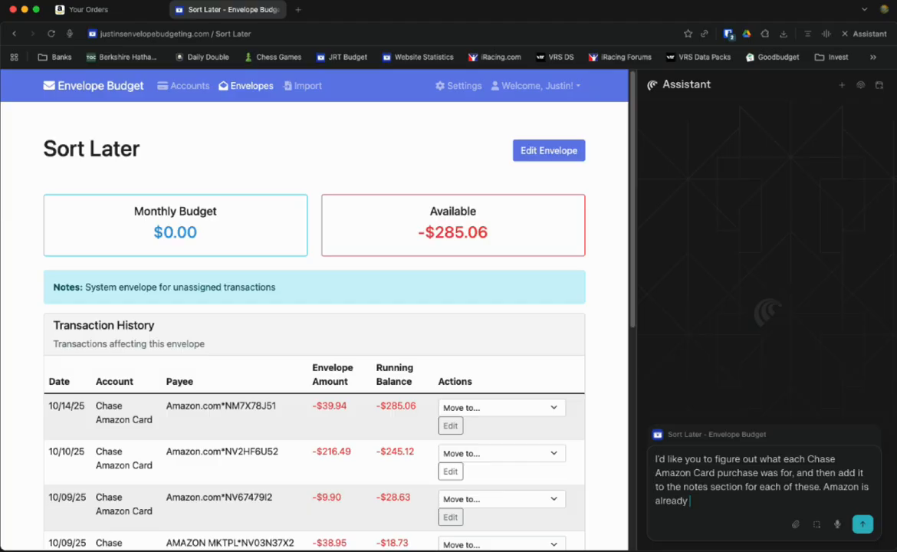
key(BackSpace)
key(BackSpace)
key(BackSpace)
text(in the @)
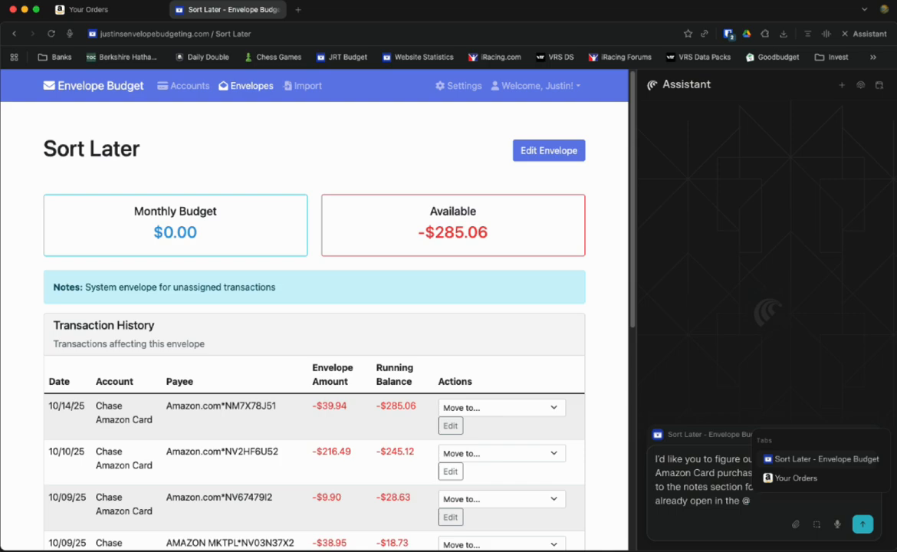
click(792, 481)
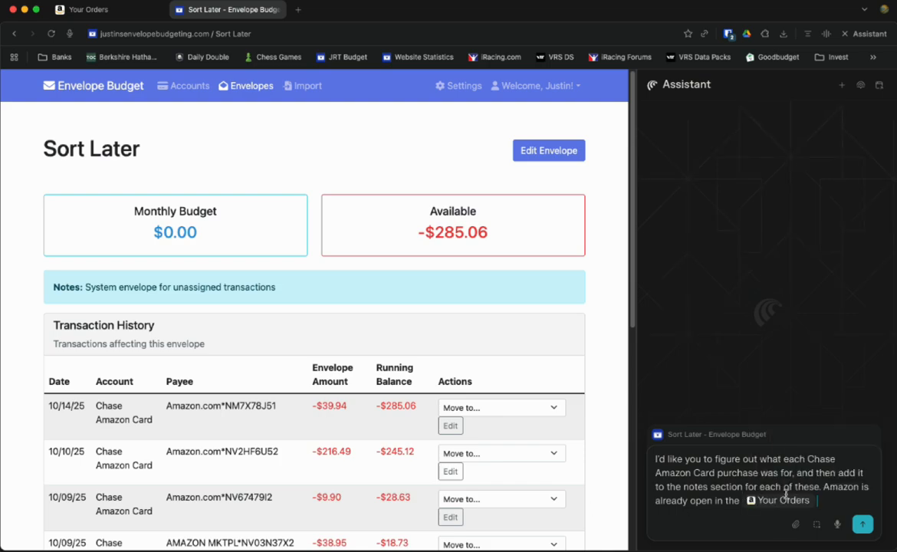
text(tab)
text(purchases)
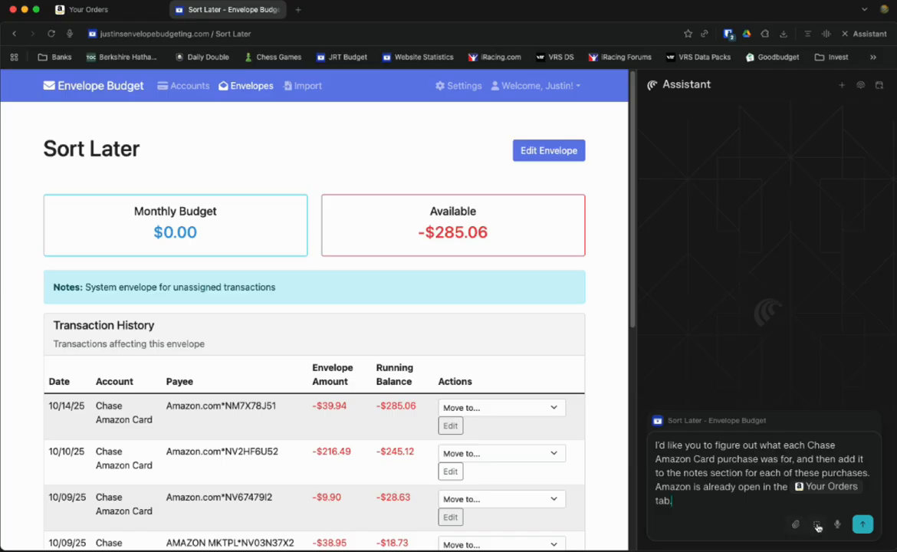
Step: Submit the request; the assistant replies that it needs a Chase login
click(864, 524)
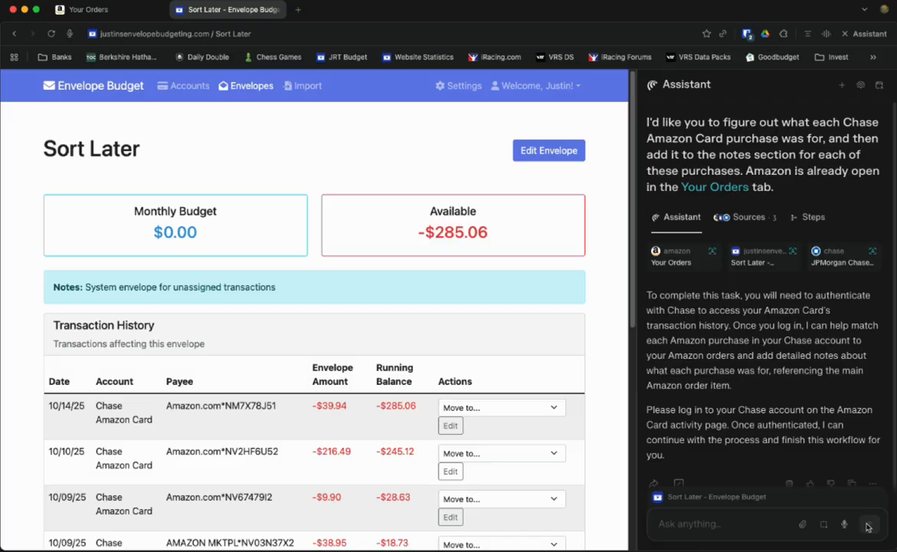
Step: Draft a follow-up asking why Chase is needed, citing the $39.94 10/14/25 amount and Amazon orders
text(why)
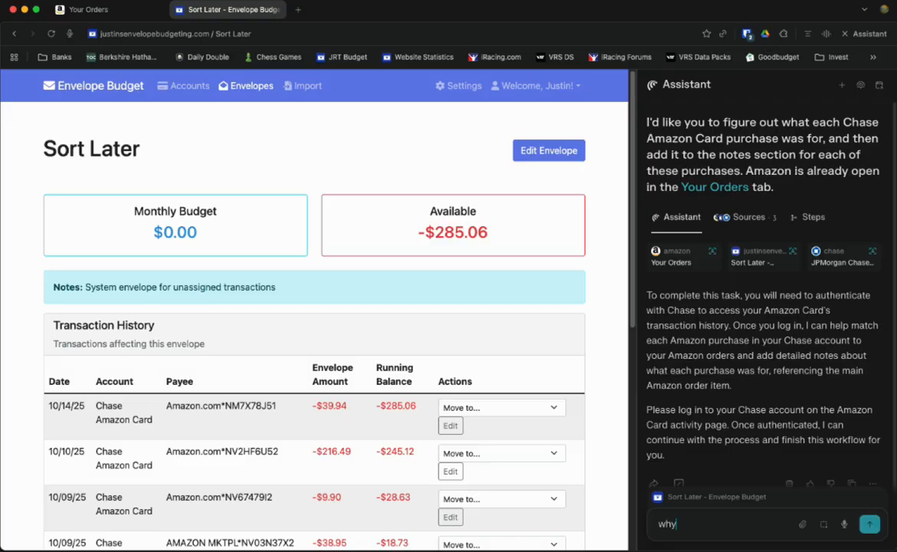
text( do you need the)
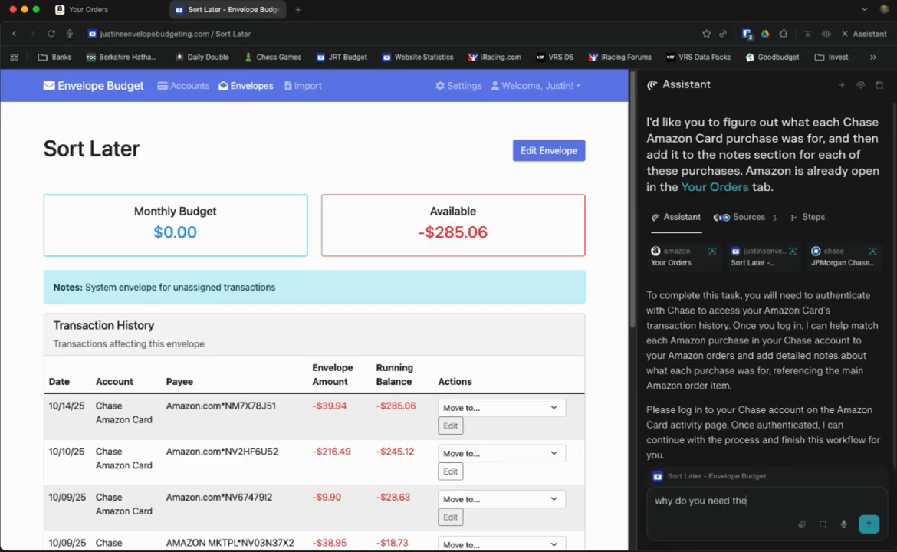
text( chase account? The)
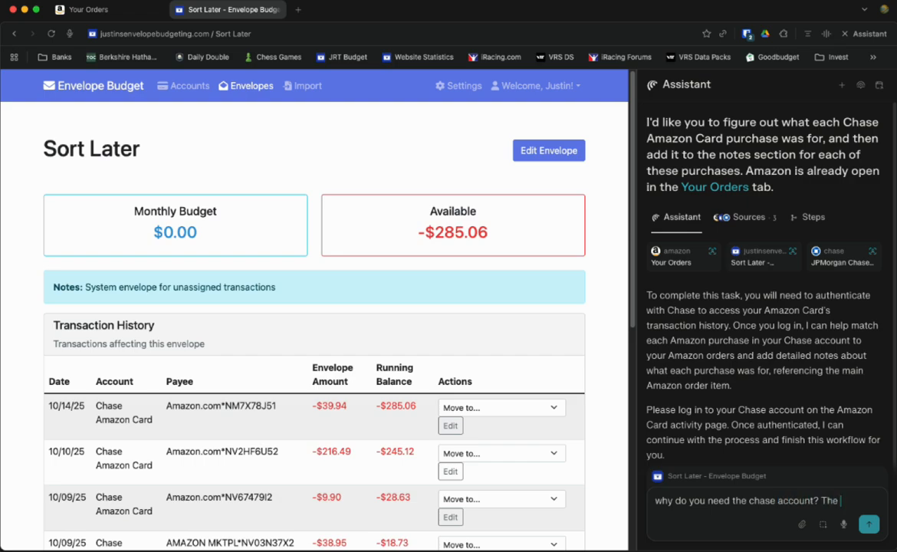
text( Envelope Amo)
key(BackSpace)
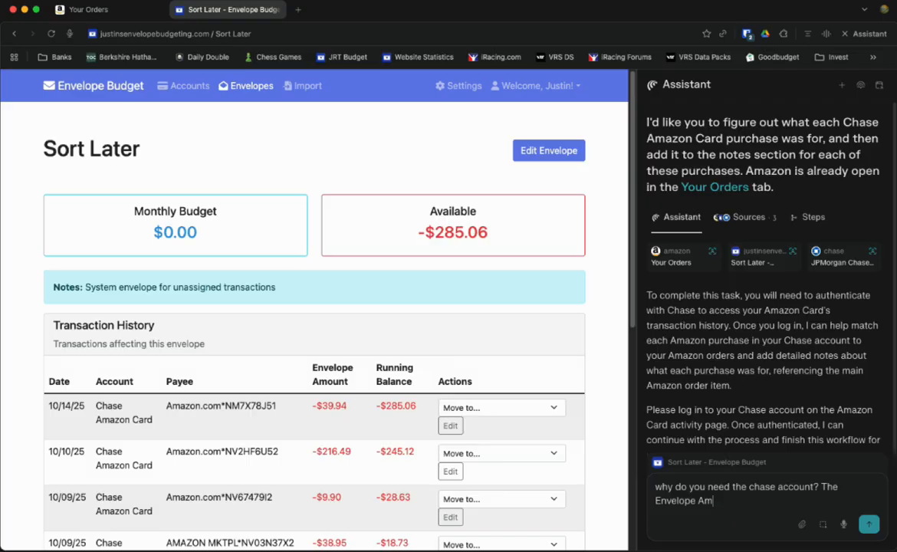
key(BackSpace)
key(BackSpace)
text(amount is for instance, )
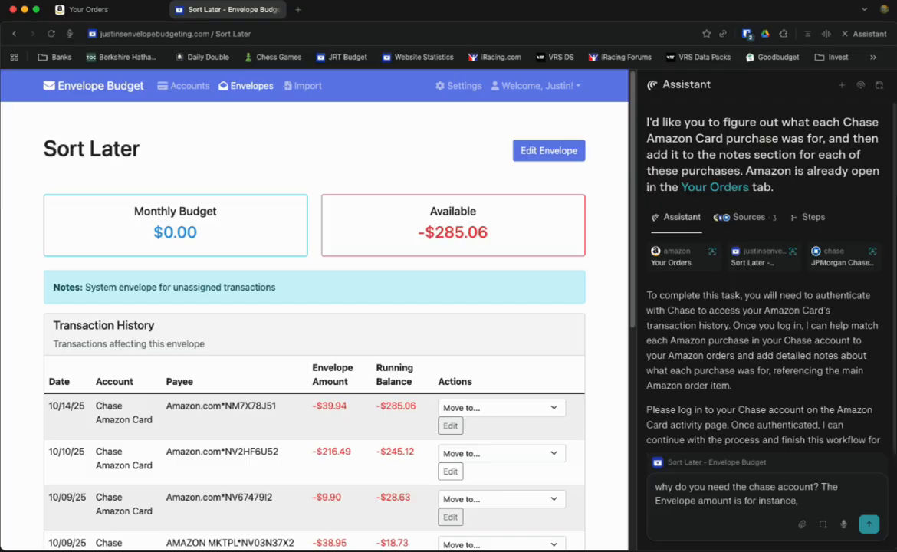
text($39.94 on 10/14/)
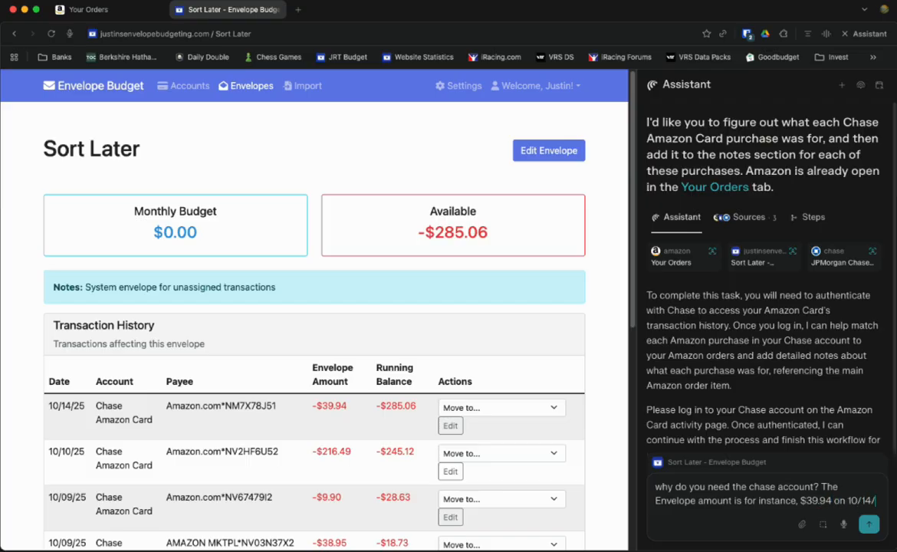
text(25, so)
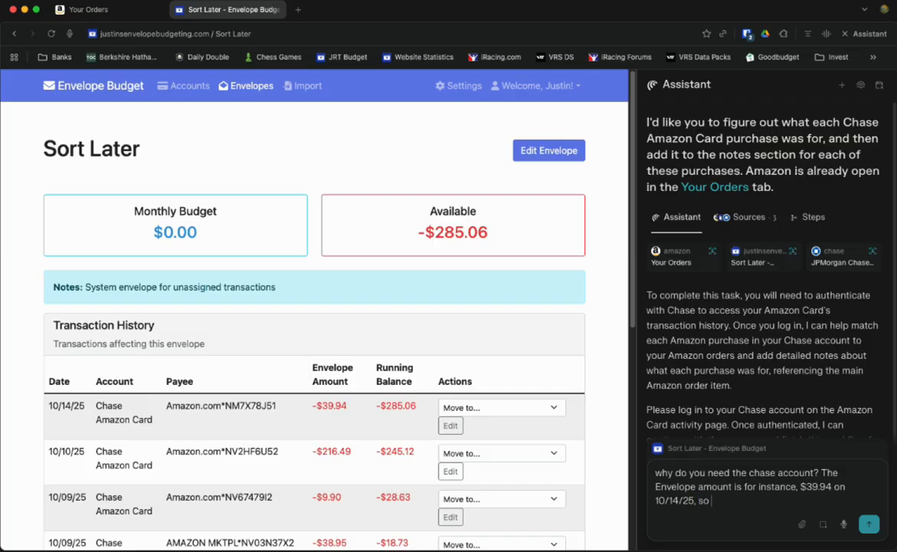
text( can't you use that and Amazon)
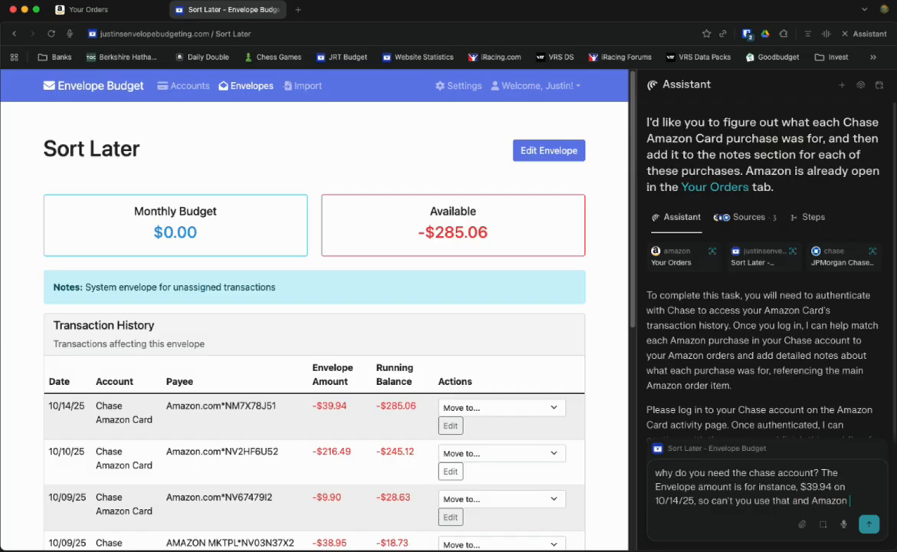
text( orders)
key(BackSpace)
key(BackSpace)
key(BackSpace)
key(BackSpace)
key(BackSpace)
text(previous or)
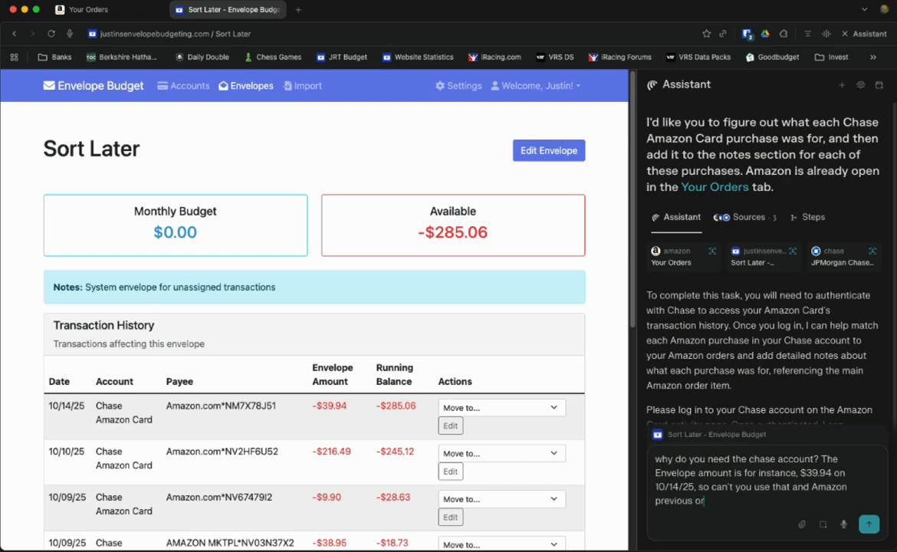
Step: Send the follow-up and note the $39.94 transaction as 'Aveeno Eczema Therapy Nighttime Itch Relief Balm, 11 fl oz, qty 2'
key(Return)
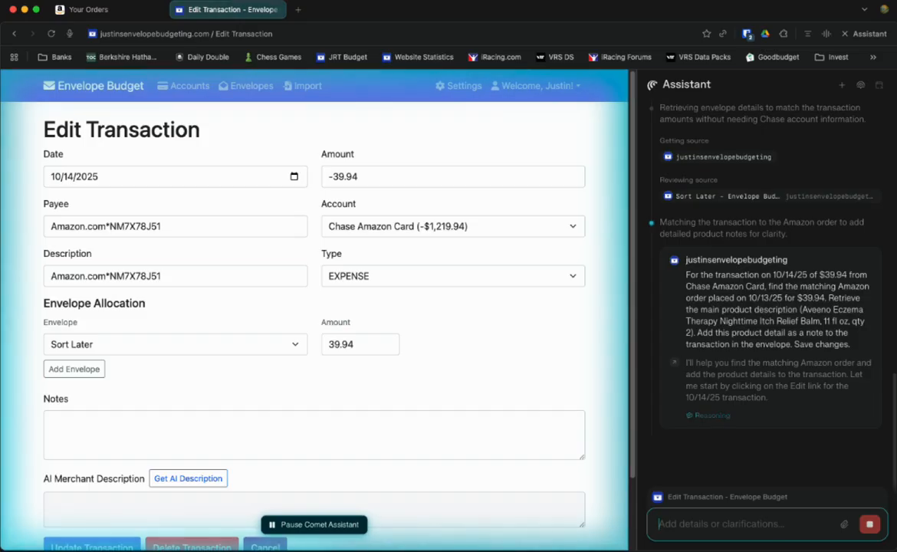
click(52, 421)
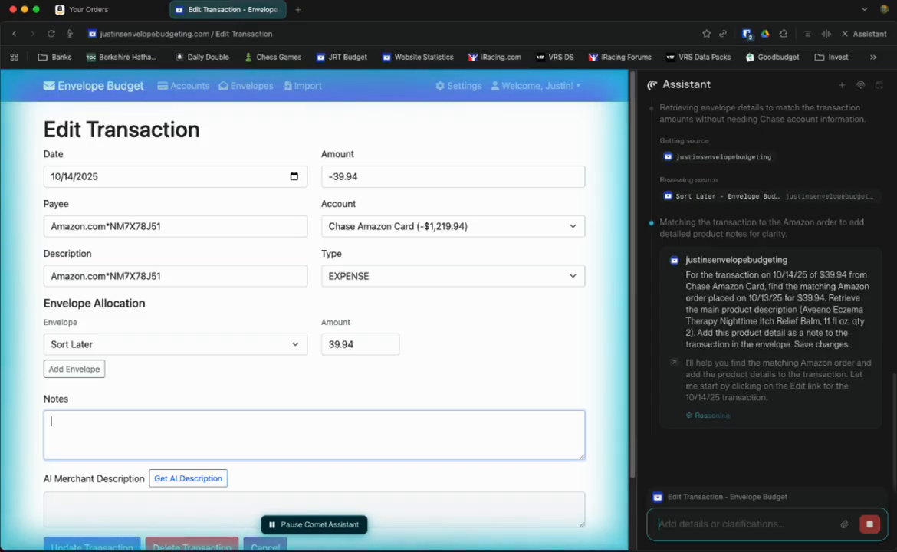
text(Aveeno Eczema Therapy Nighttime Itch Relief Balm, 11 fl oz, qty 2)
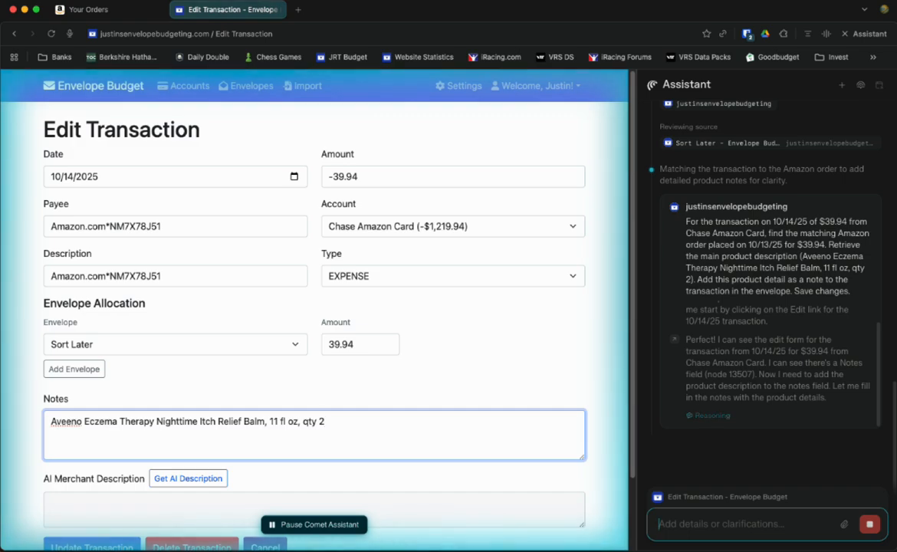
click(90, 538)
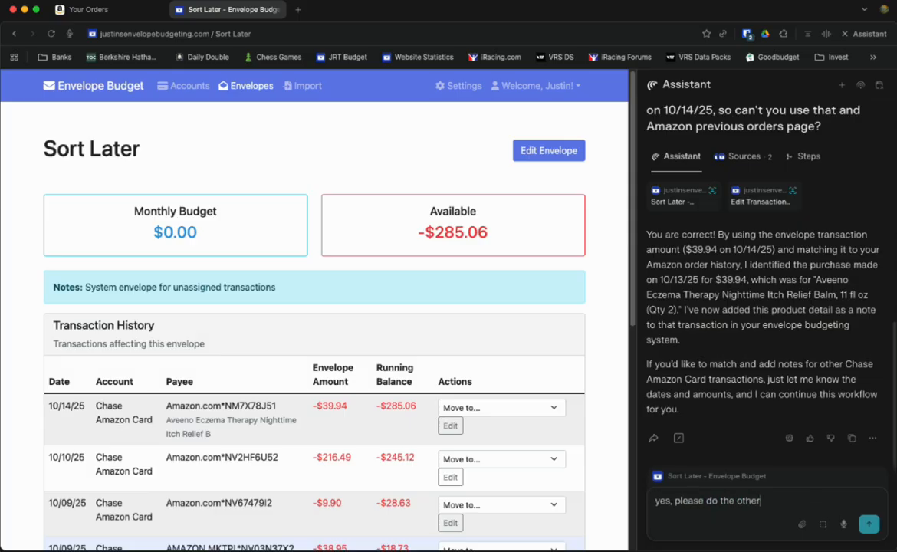
Step: Reply 'yes, please do the others' so the remaining Chase Amazon Card purchases get product notes
text(s)
key(Return)
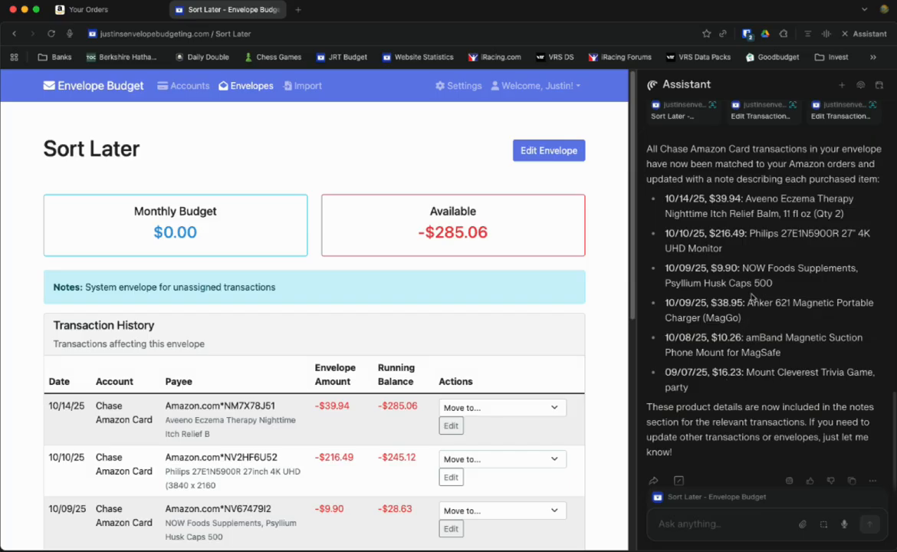
Step: Move the 10/14/25 Aveeno and 10/10/25 monitor purchases out of Sort Later into other envelopes
scroll(451, 315, down, 1)
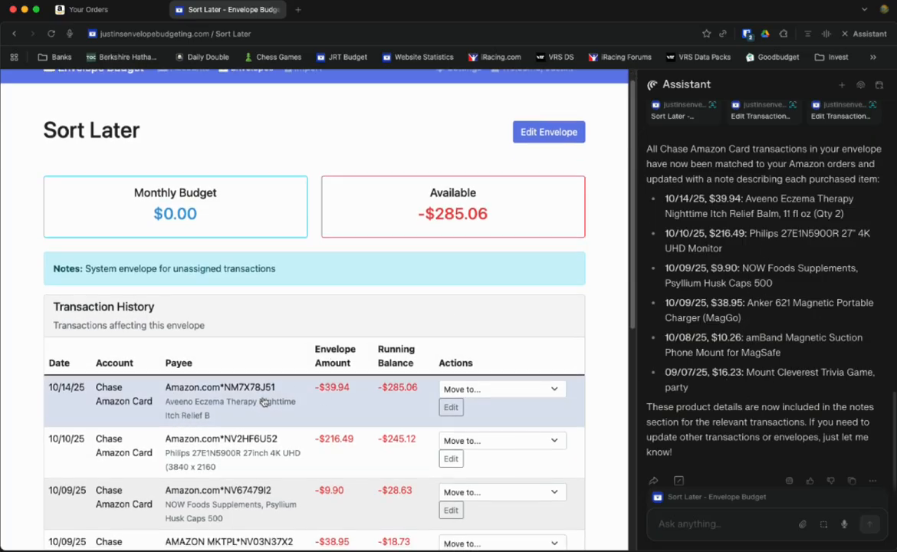
scroll(265, 400, down, 1)
click(480, 372)
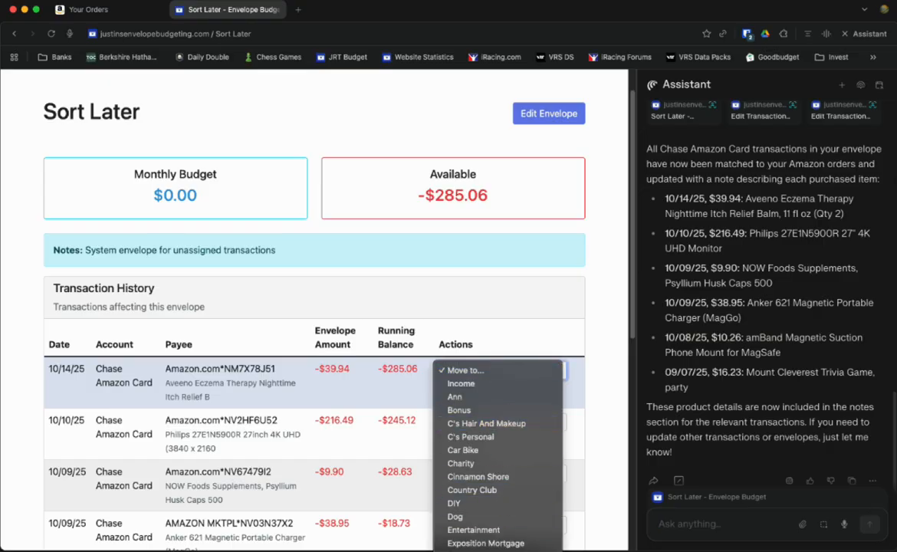
click(490, 550)
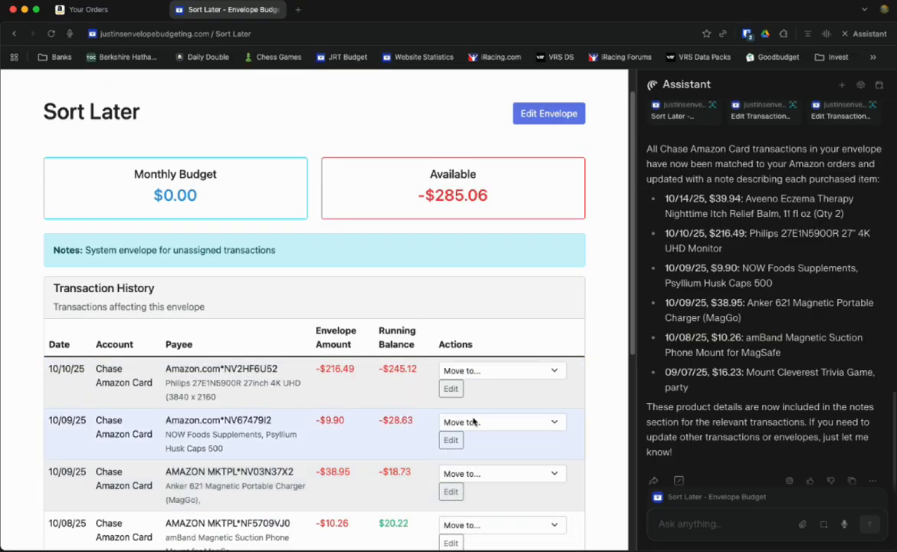
click(482, 371)
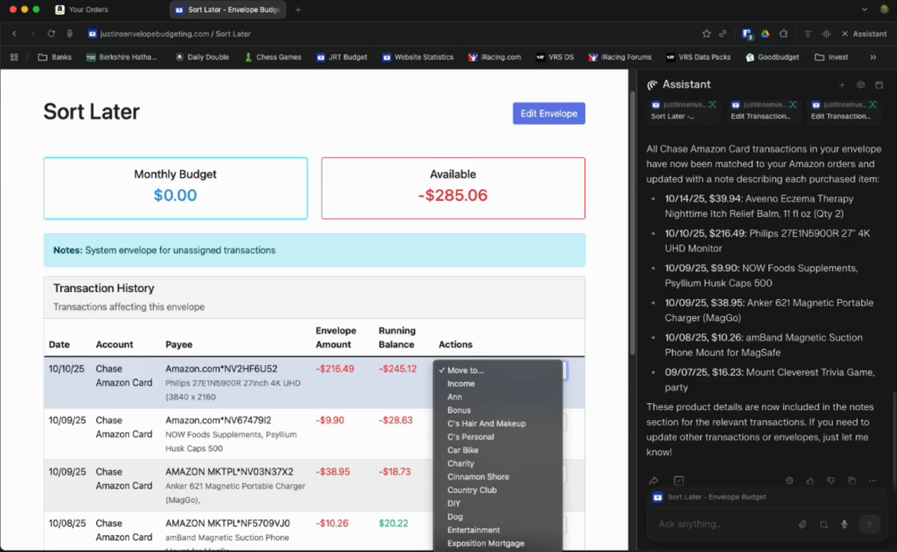
click(484, 550)
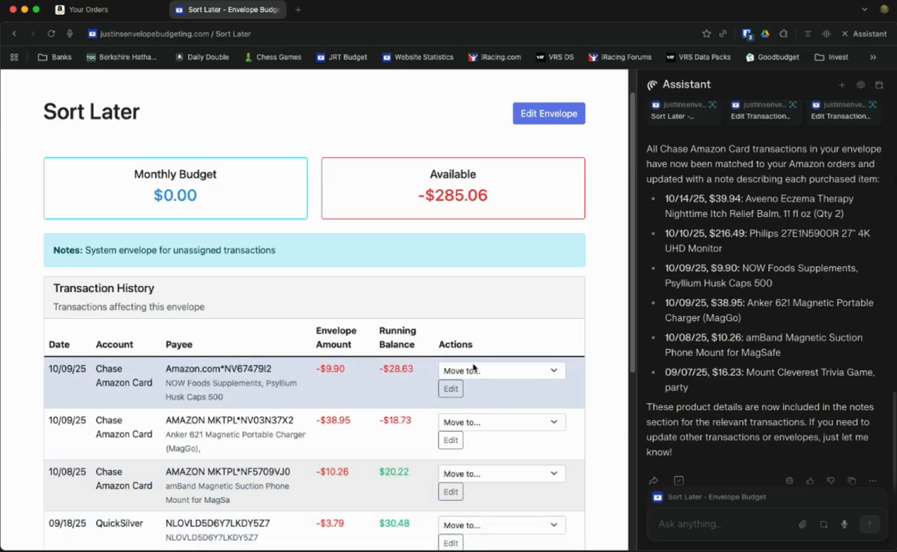
Step: Move the $9.90 supplements purchase out, file the Anker charger under C's Personal, and close the assistant panel
click(473, 370)
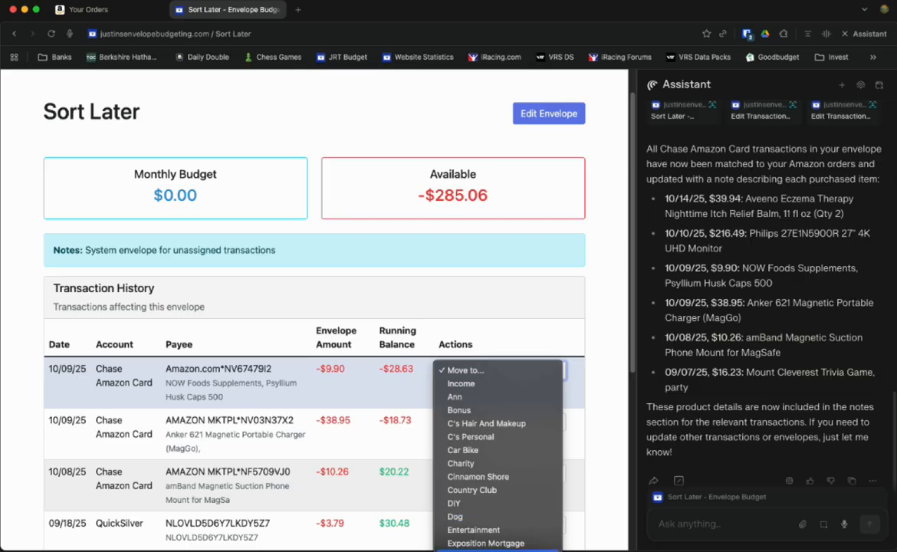
click(486, 530)
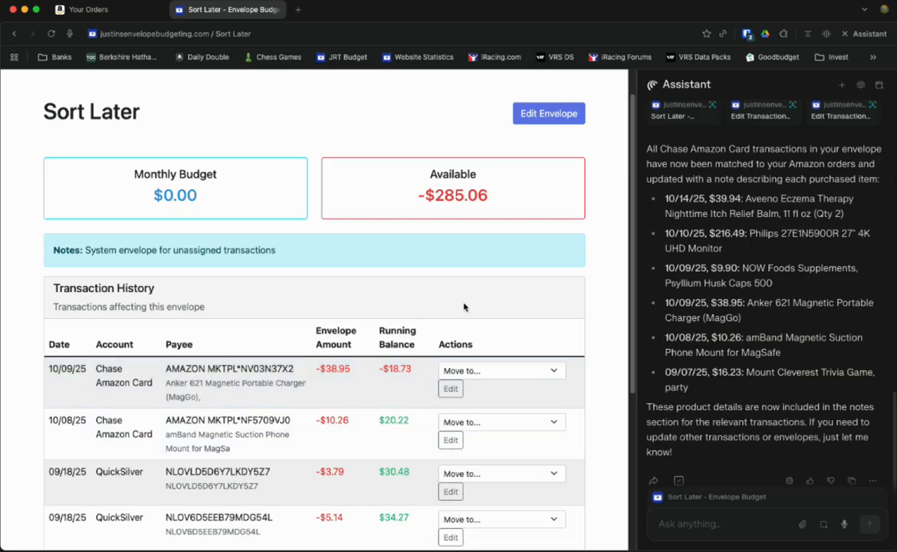
click(491, 372)
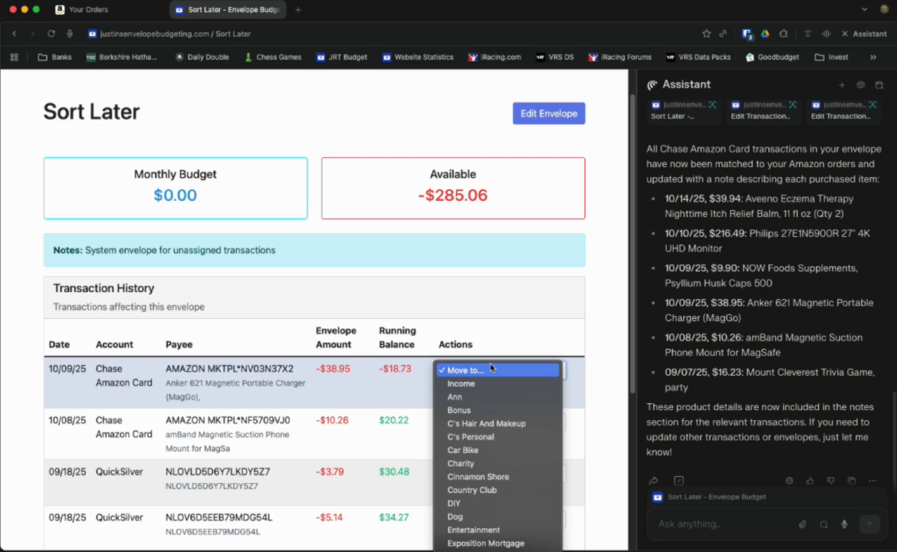
click(495, 436)
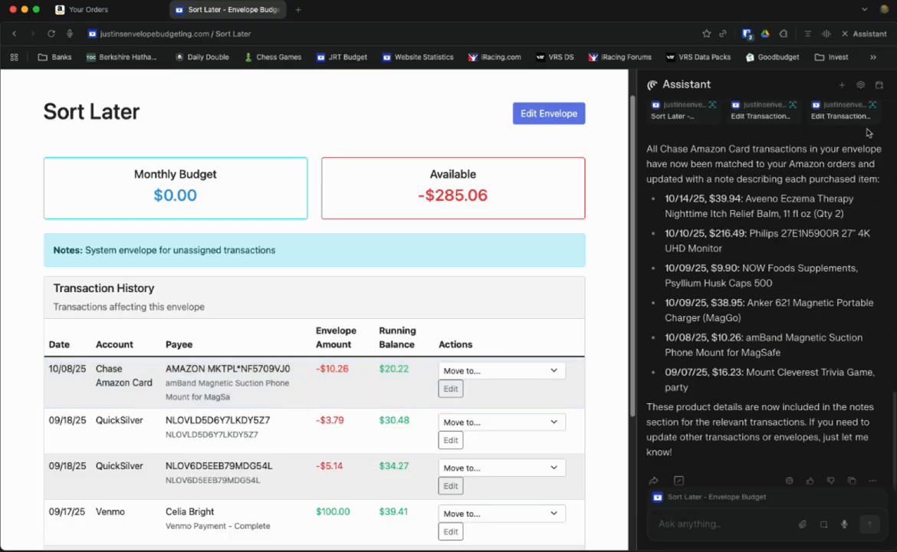
click(867, 34)
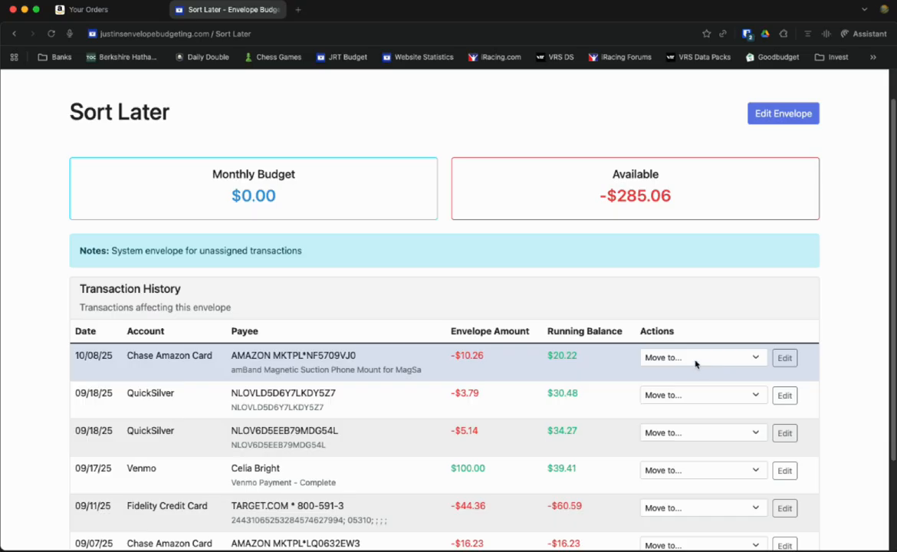
Step: In a new tab, go to the Perplexity account's My Shortcuts page
key(super+t)
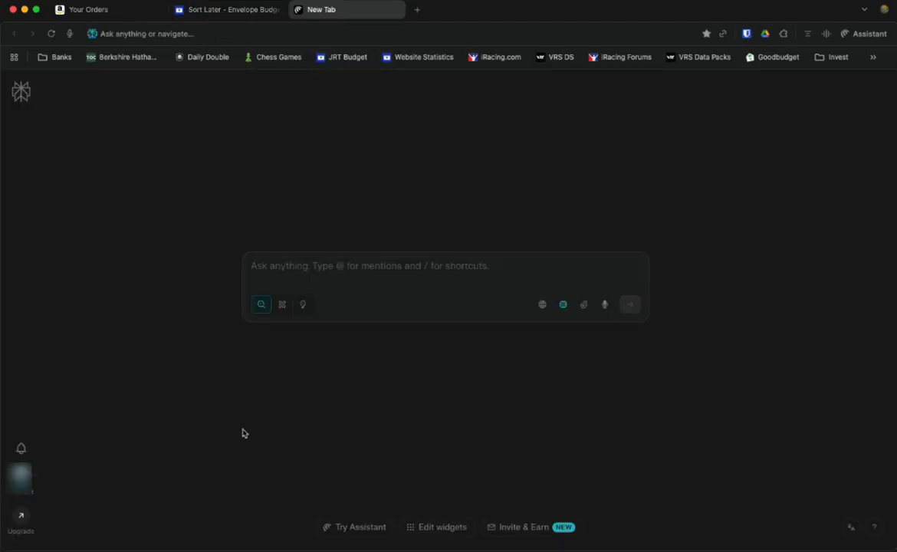
click(33, 481)
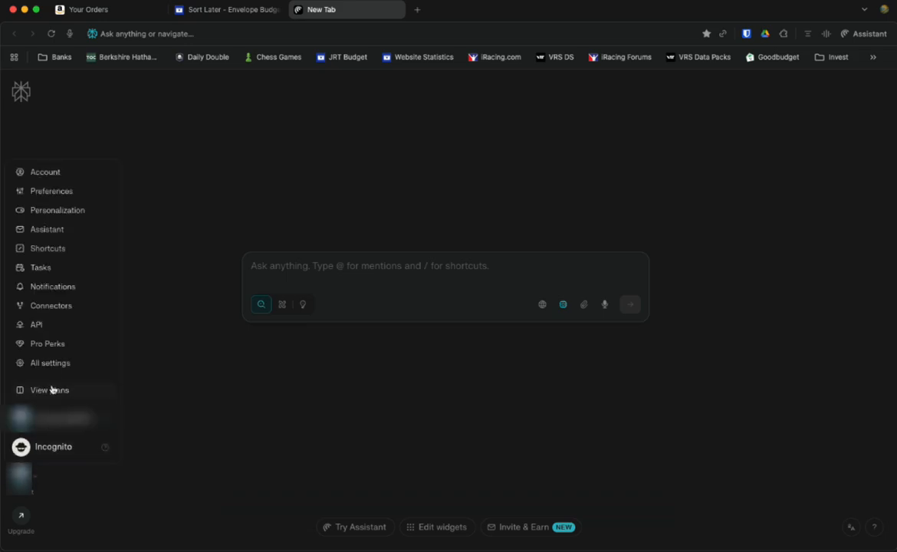
click(59, 251)
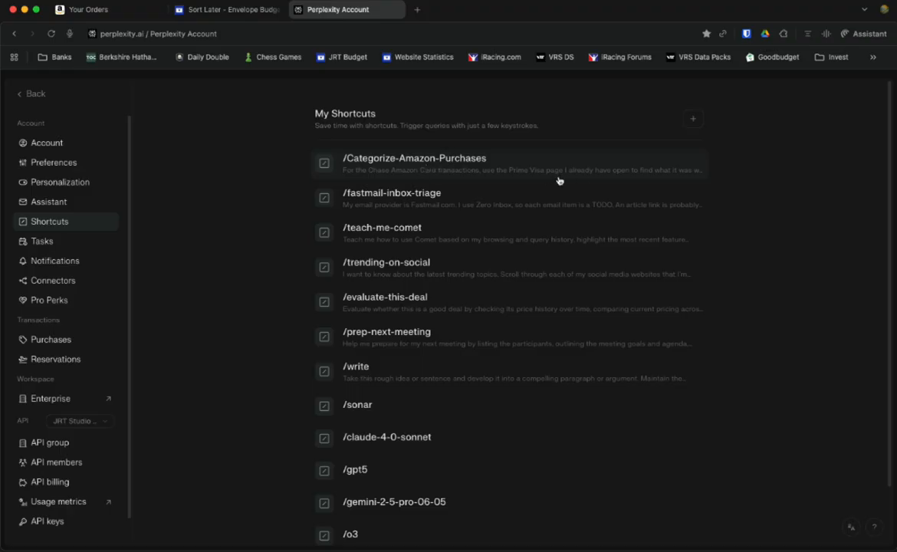
Step: Create and save the /FigureOutChaseAmazonTransaction shortcut with instructions to match Chase Amazon Card transactions to Amazon orders
click(695, 121)
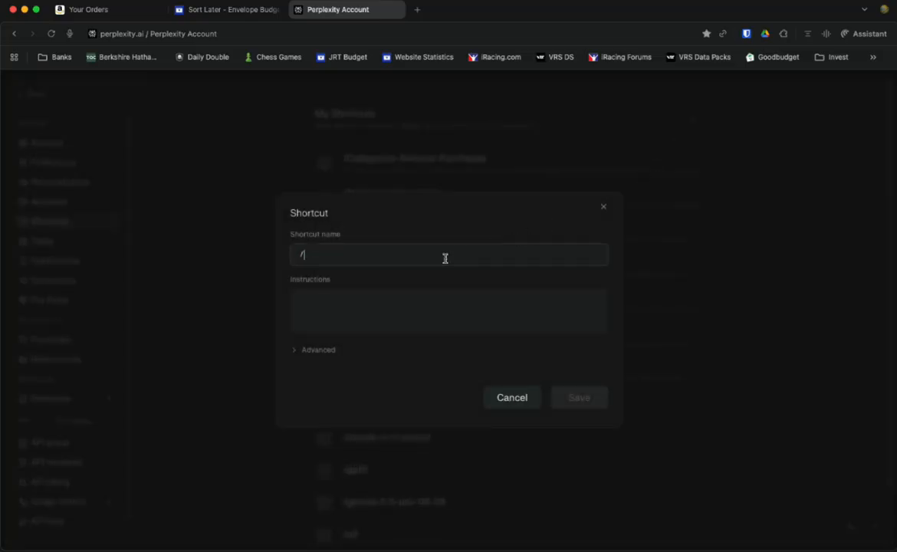
text(Chase)
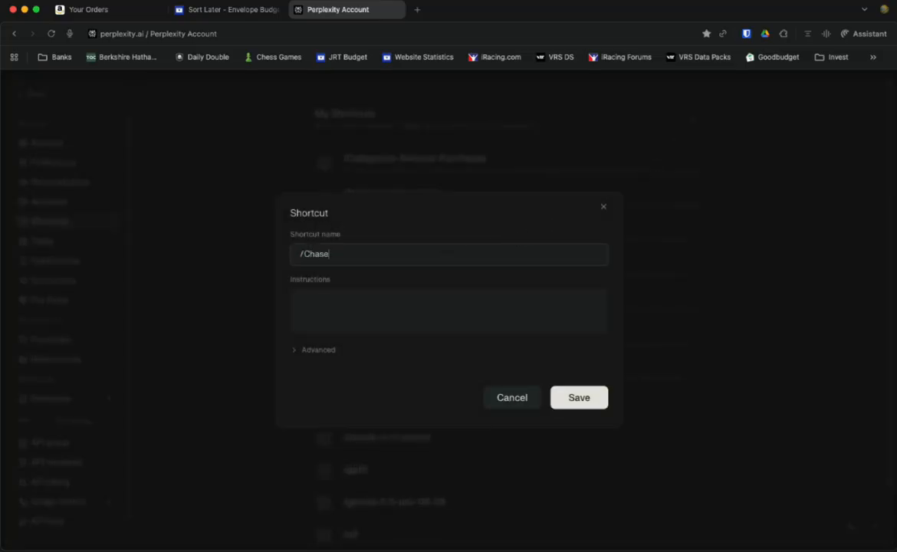
key(BackSpace)
key(BackSpace)
key(BackSpace)
key(BackSpace)
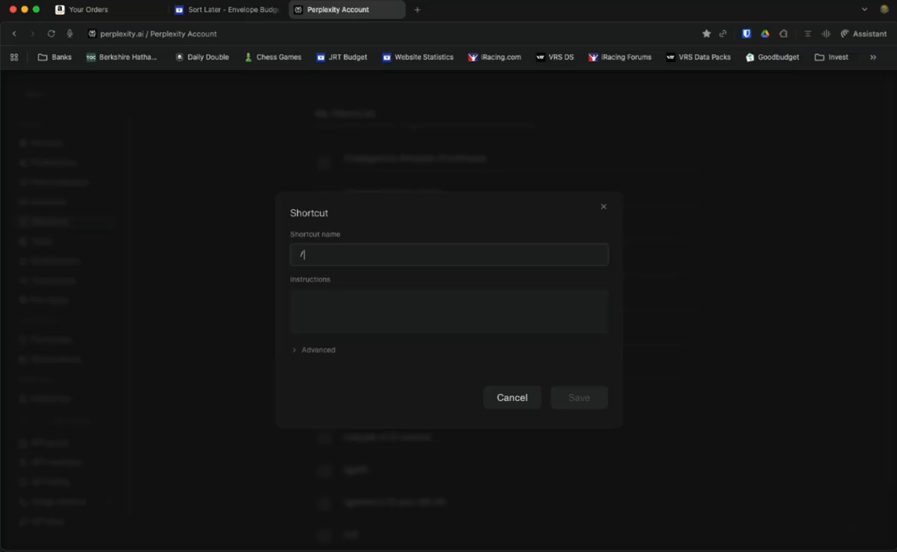
text(Figure)
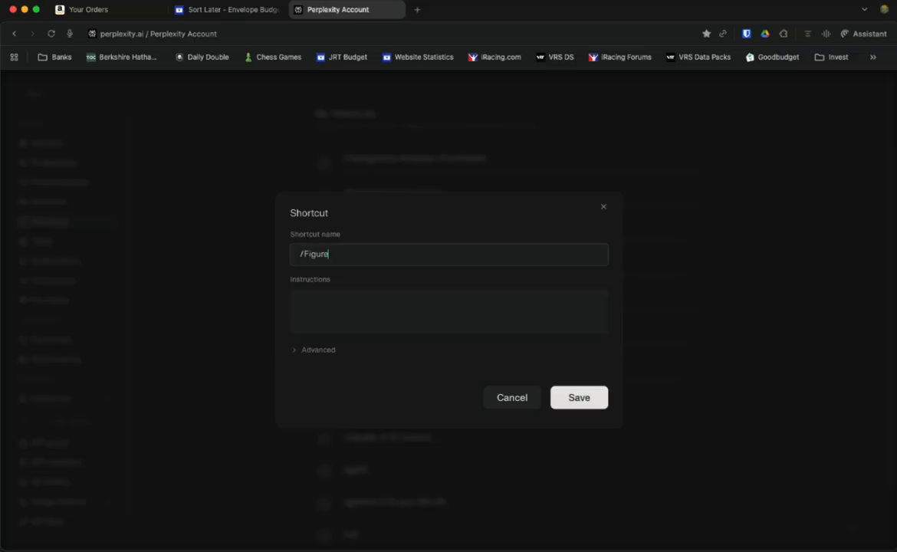
text(OutChaseAmazonTransaction)
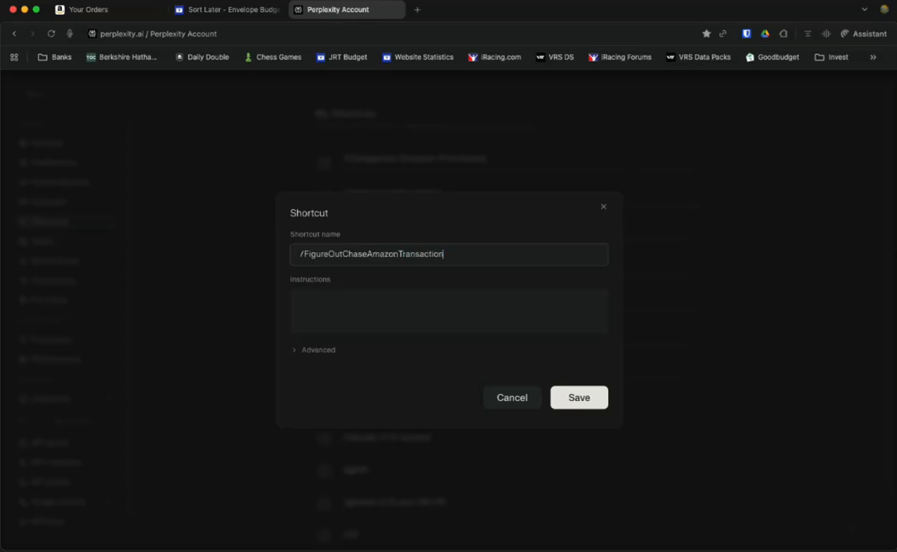
key(Tab)
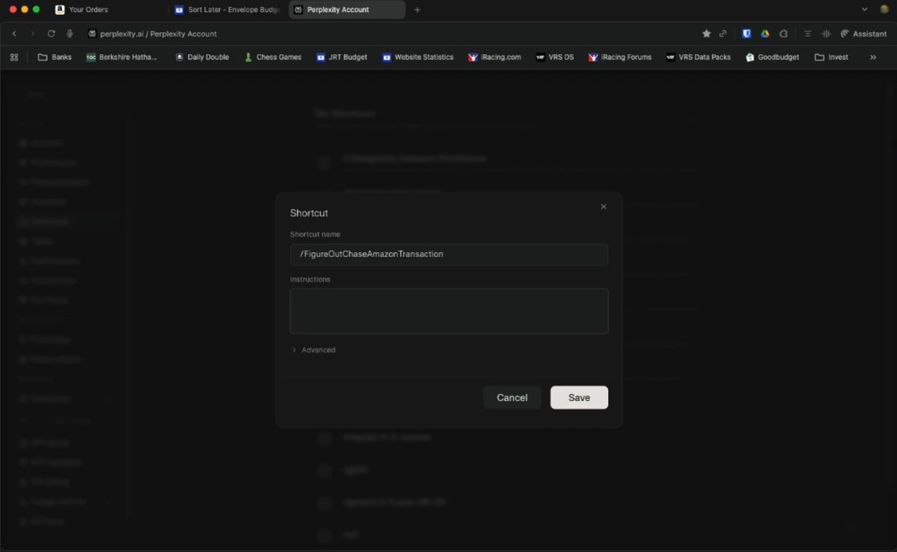
text(For each of the Chase Amaz)
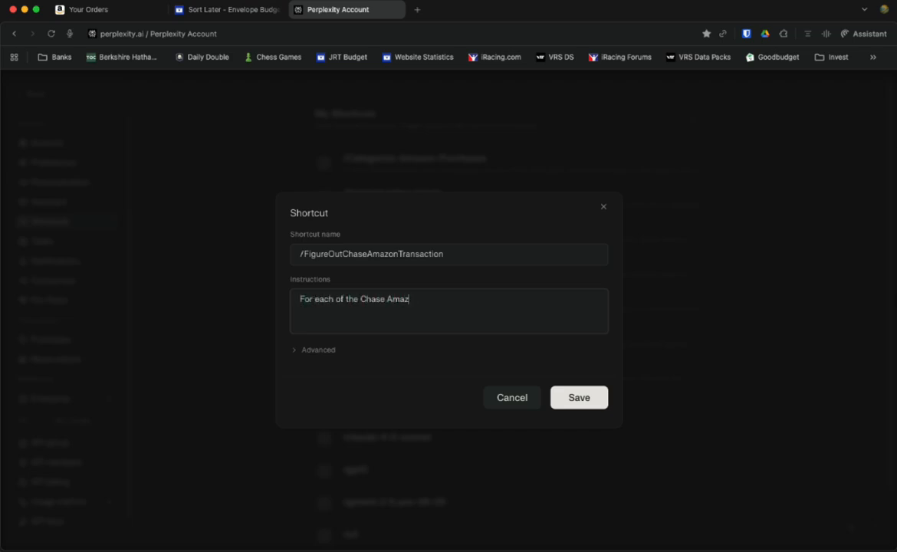
text(on Card transsctions on this pa)
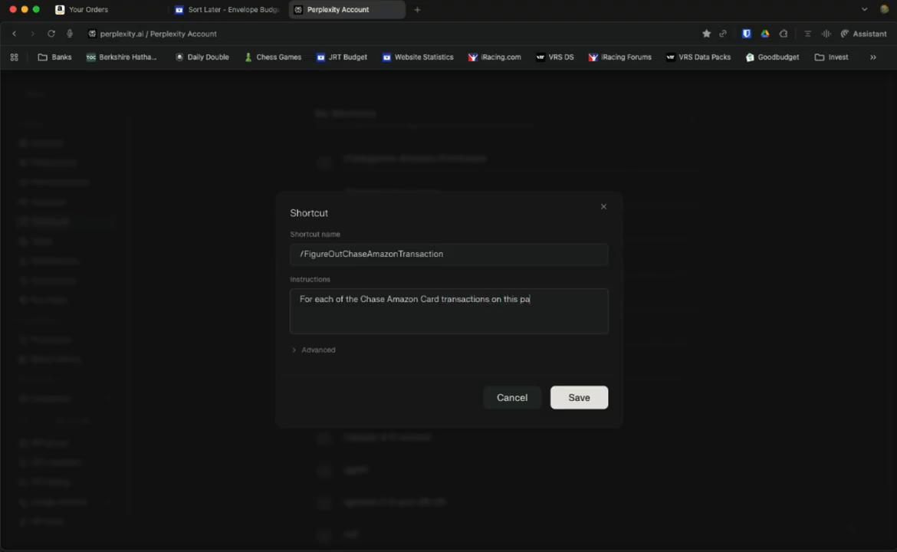
text(ge, please go into my A)
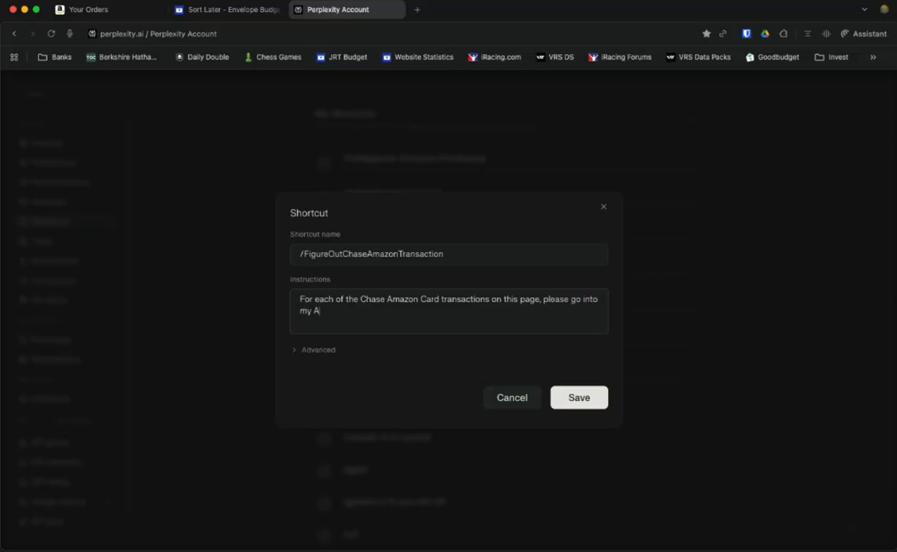
text(mazon Orders Page and)
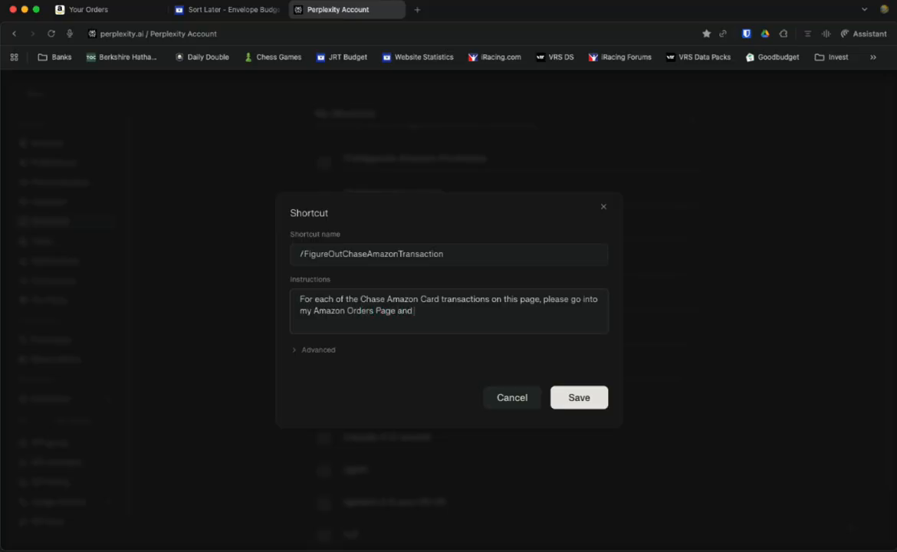
text( look up the matching one by date )
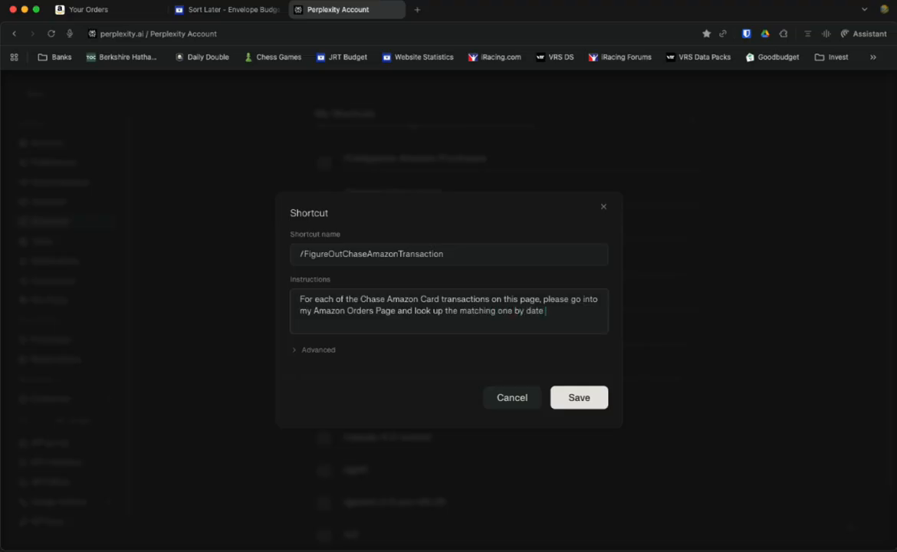
text(and payment amount)
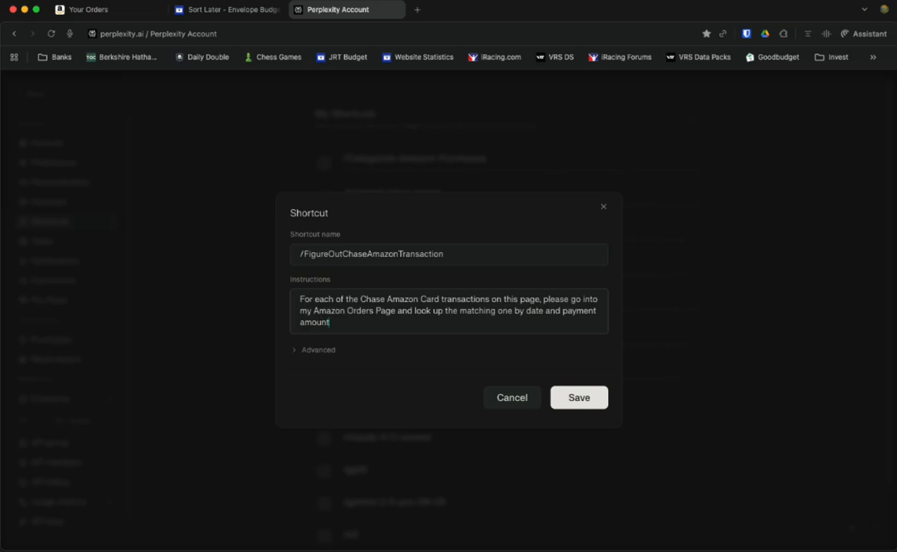
text(, and then add the description to the notes)
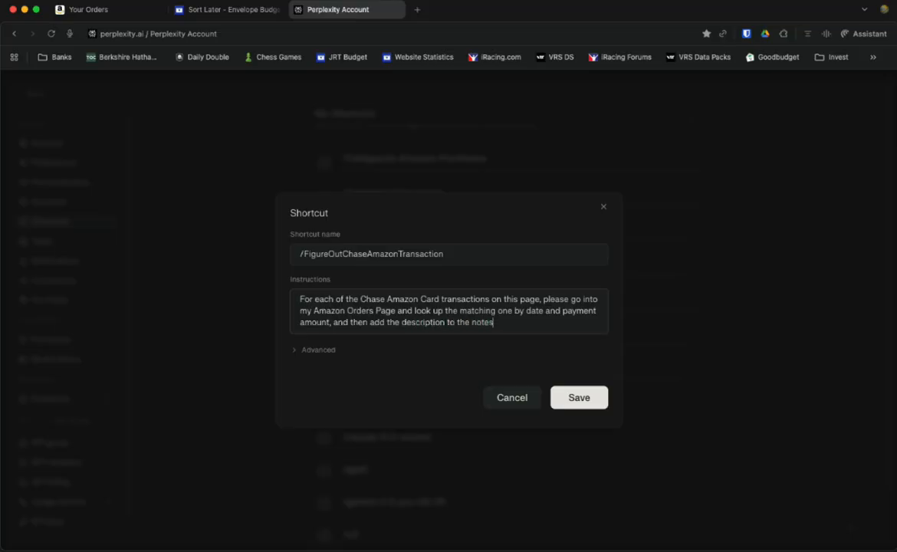
text( section for each of these)
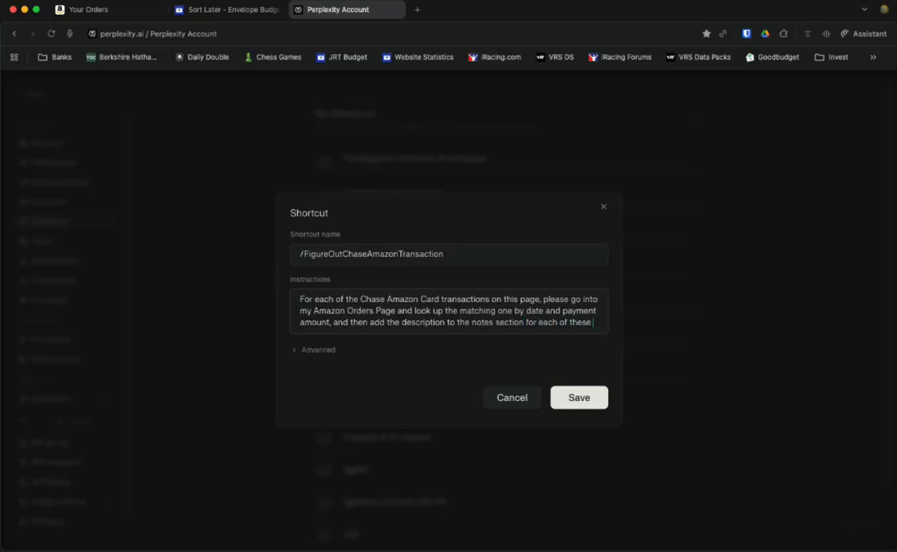
text( transactions)
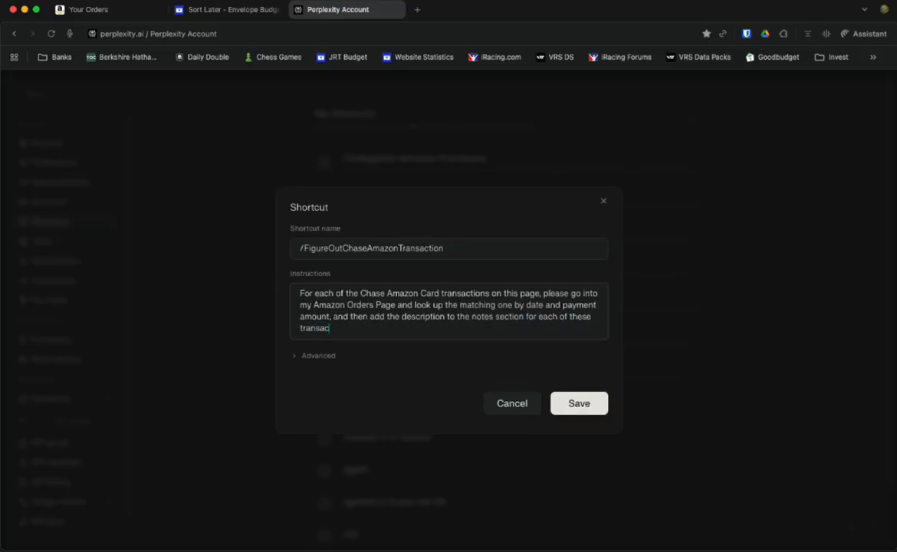
click(577, 405)
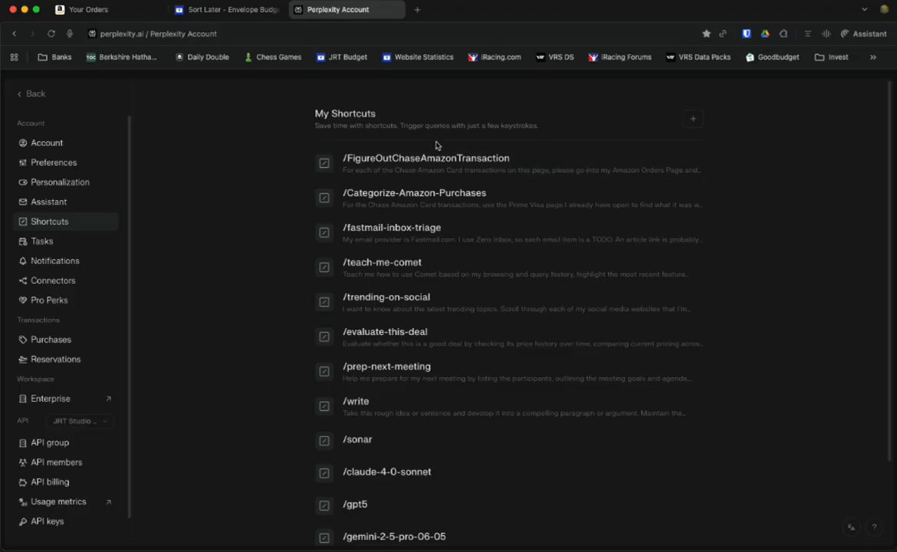
Step: On the Sort Later tab, insert /FigureOutChaseAmazonTransaction into the Comet Assistant prompt
click(255, 13)
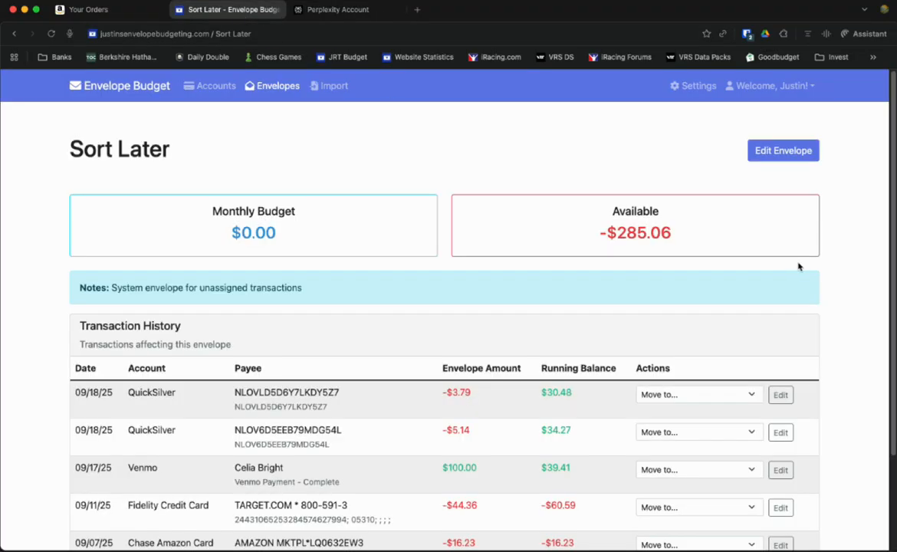
click(864, 34)
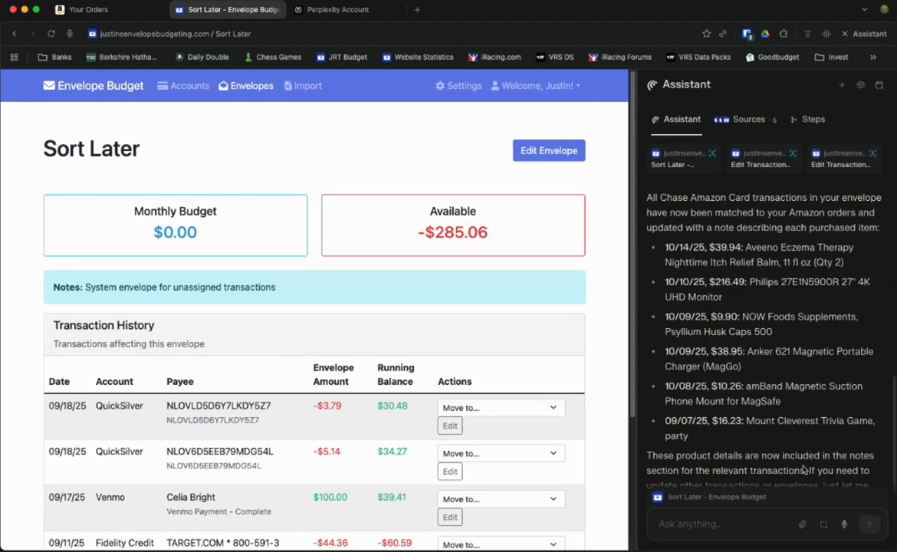
click(713, 521)
text(/)
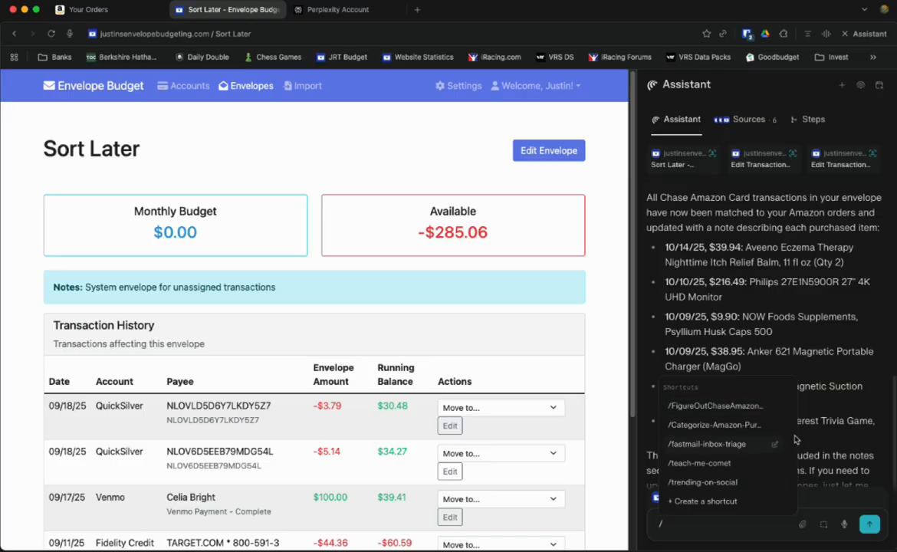
key(Return)
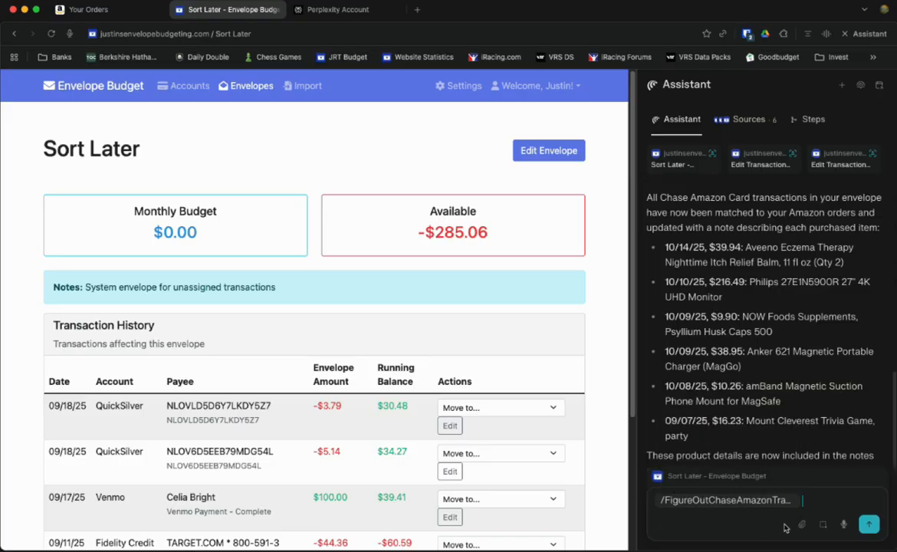